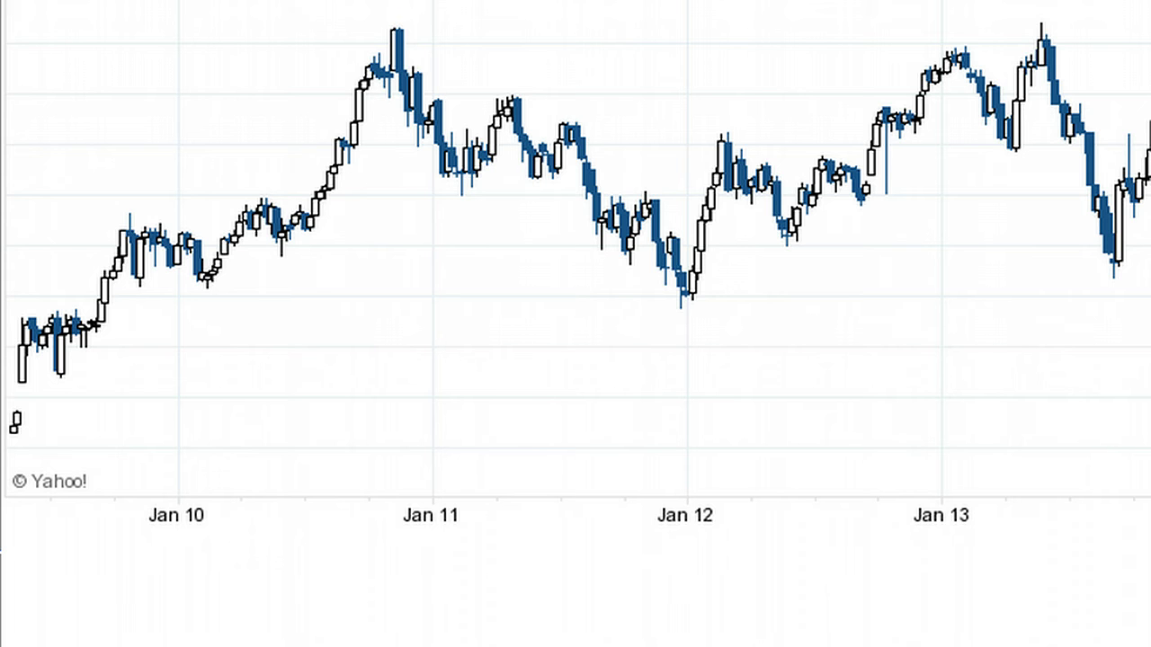
- Draw a black bracket line beneath the chart's time axis spanning Jan 10 to Jan 11
left_click(184, 564)
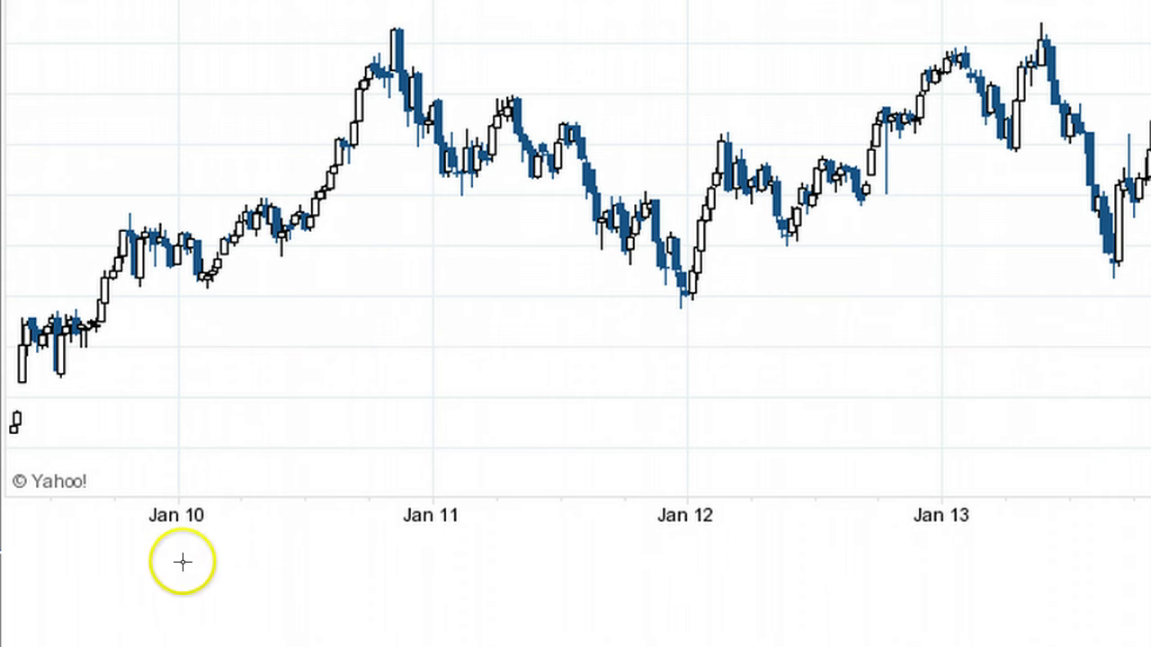
left_click(438, 562)
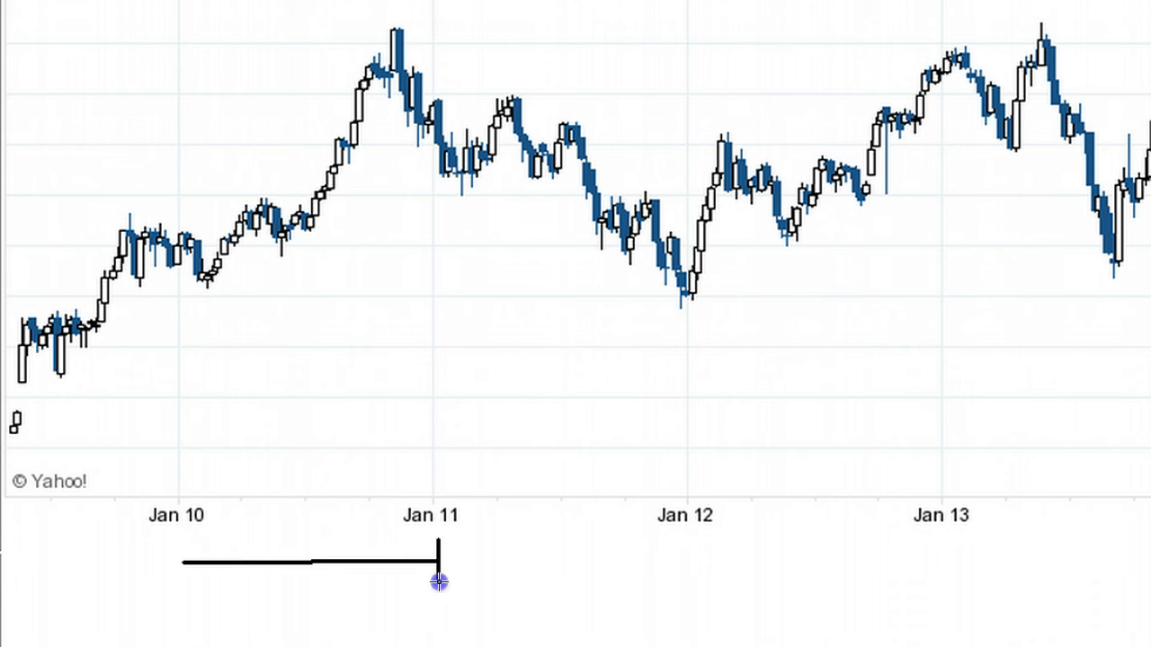
left_click_drag(187, 540, 181, 571)
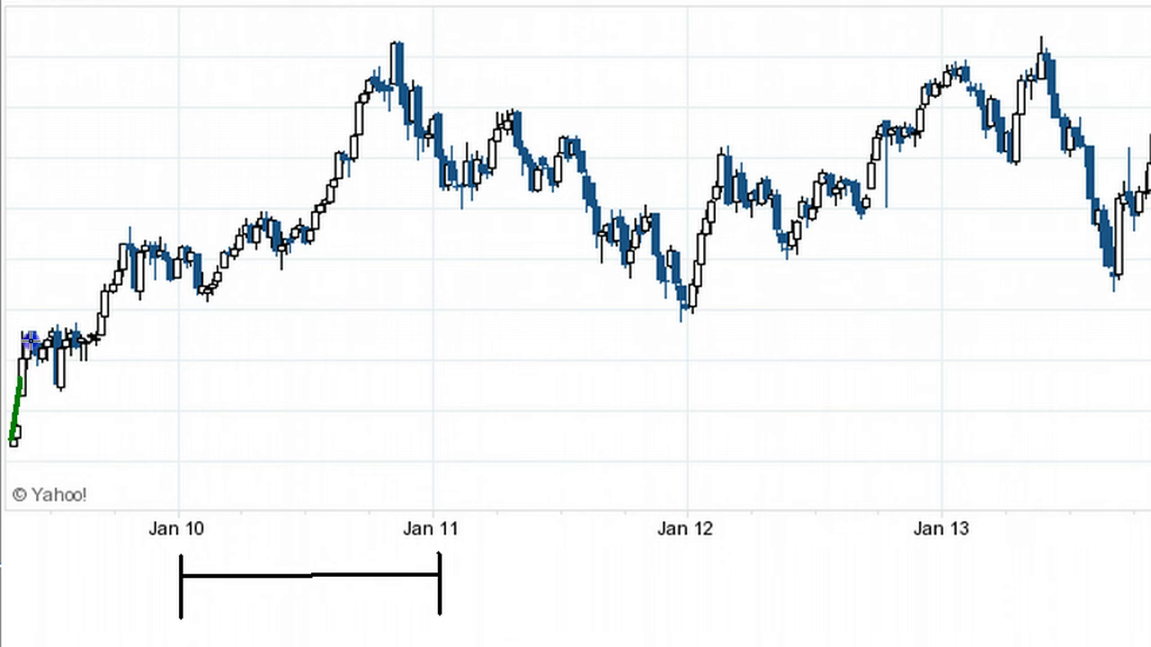
- Draw green slanted lines along the three rallies from the chart's 2009 starting low up to the late-2010 peak
left_click_drag(36, 331, 42, 316)
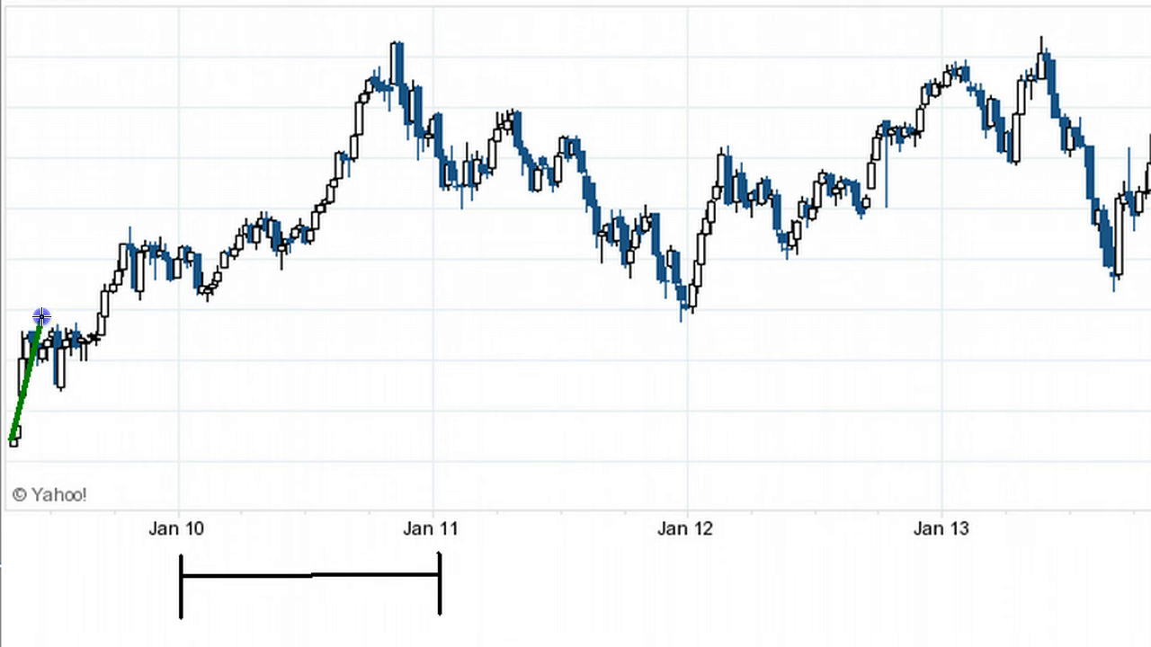
key("Escape")
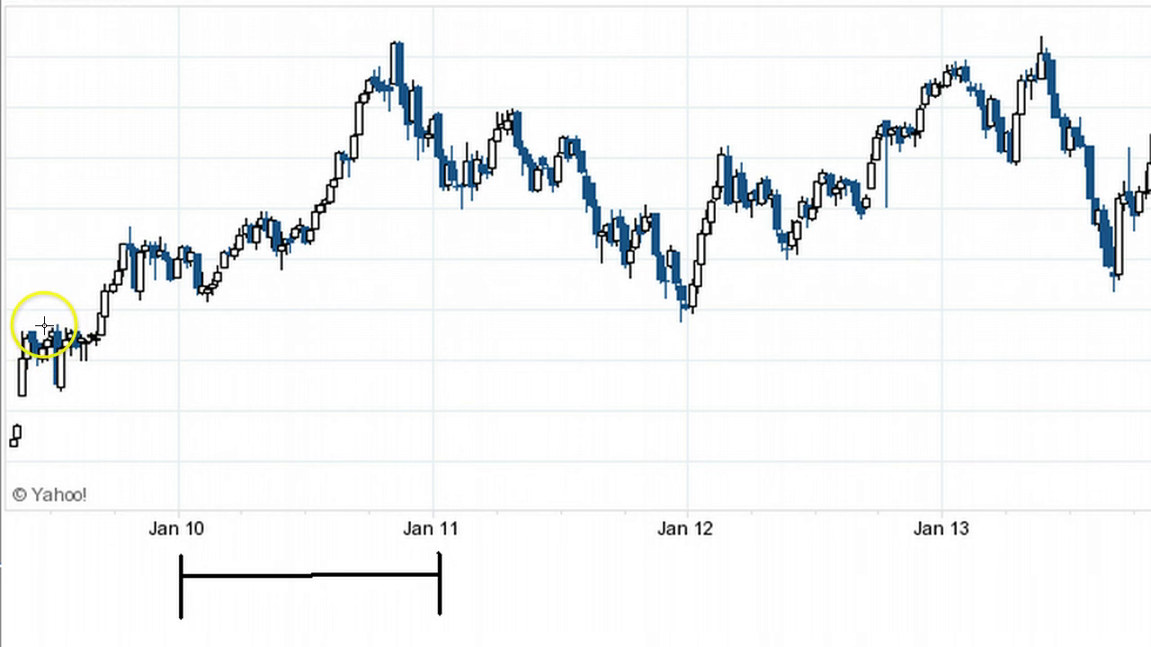
left_click_drag(41, 321, 16, 454)
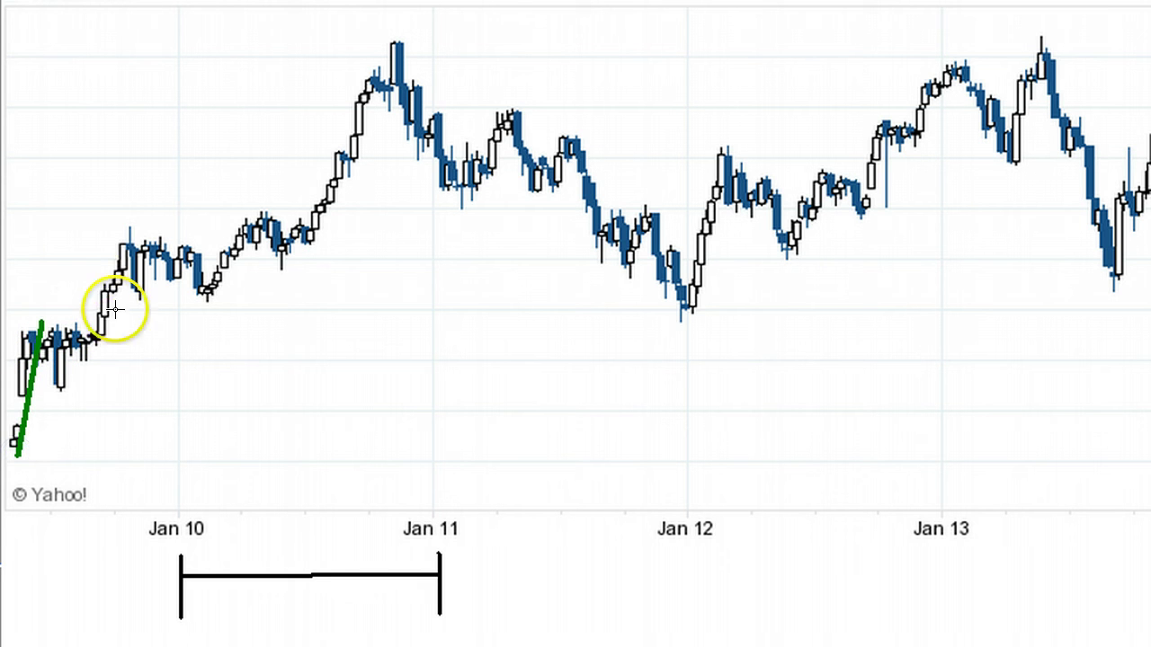
left_click_drag(106, 360, 125, 305)
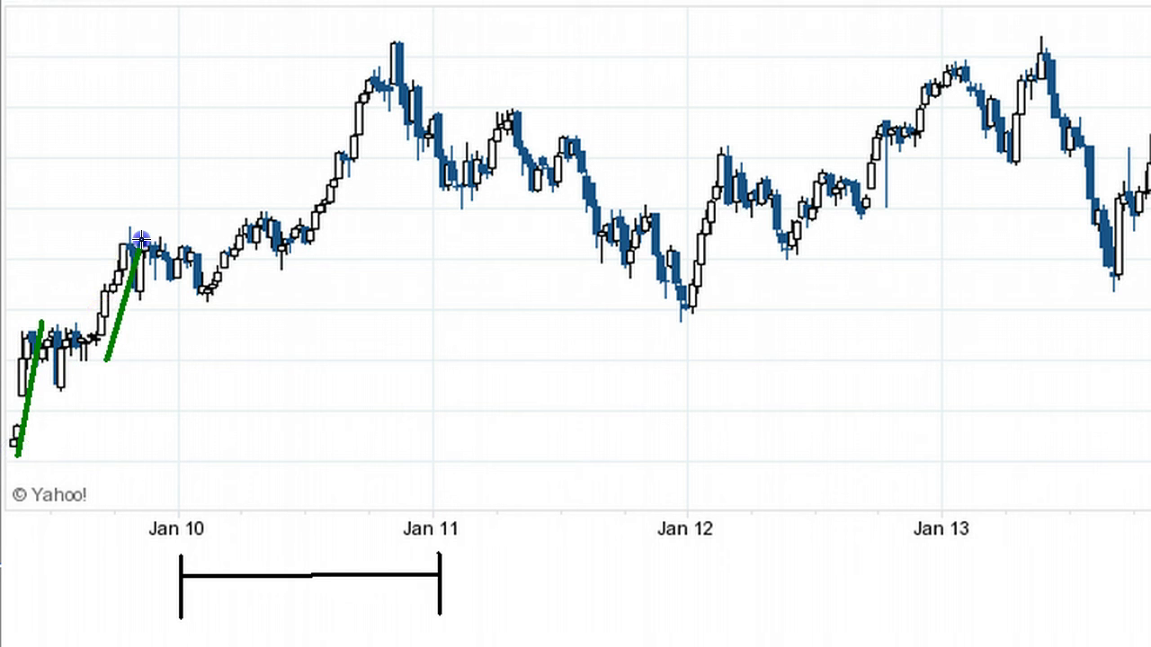
mouse_move(234, 292)
left_mouse_down()
mouse_move(329, 115)
mouse_move(357, 28)
mouse_move(368, 31)
left_mouse_up()
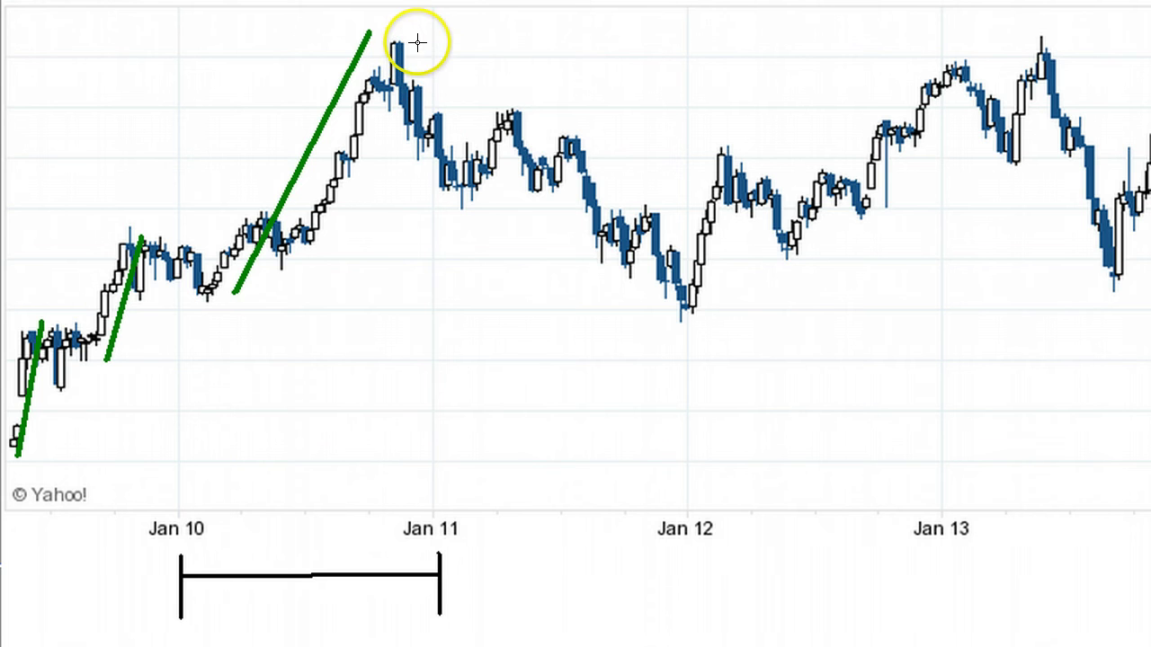
- Draw red lines down the two declines from late 2010 to January 2012, plus green horizontal lines at the 2009 low and late-2010 peak
left_click_drag(417, 32, 420, 39)
left_click_drag(469, 122, 478, 178)
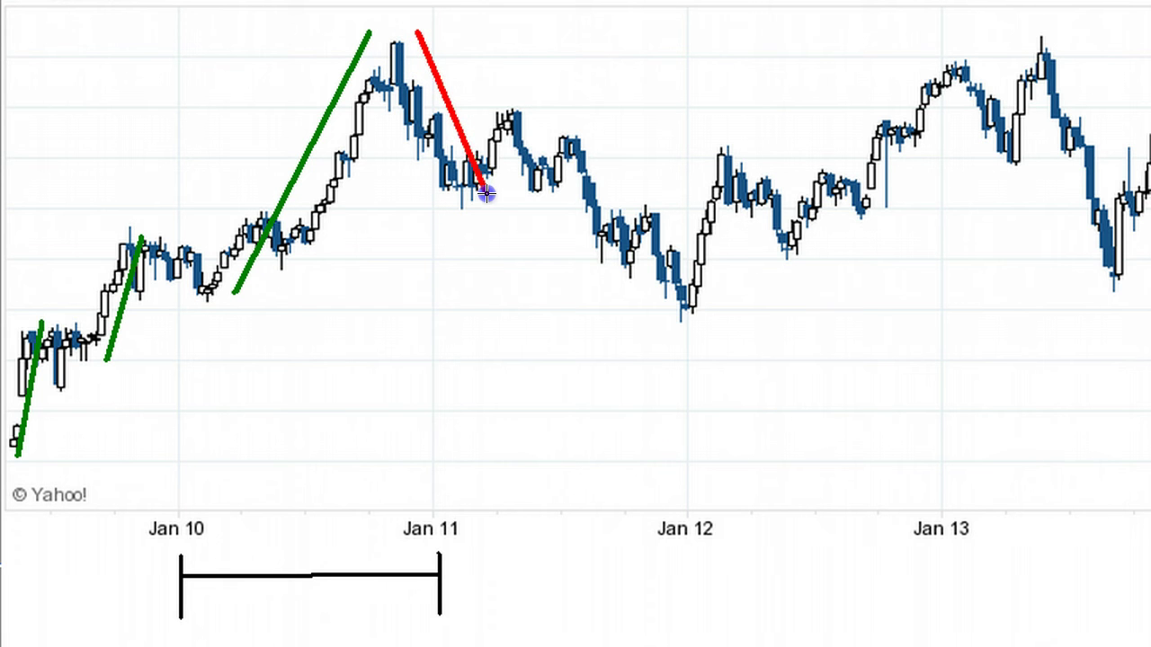
mouse_move(523, 100)
left_mouse_down()
mouse_move(617, 167)
mouse_move(674, 300)
left_mouse_up()
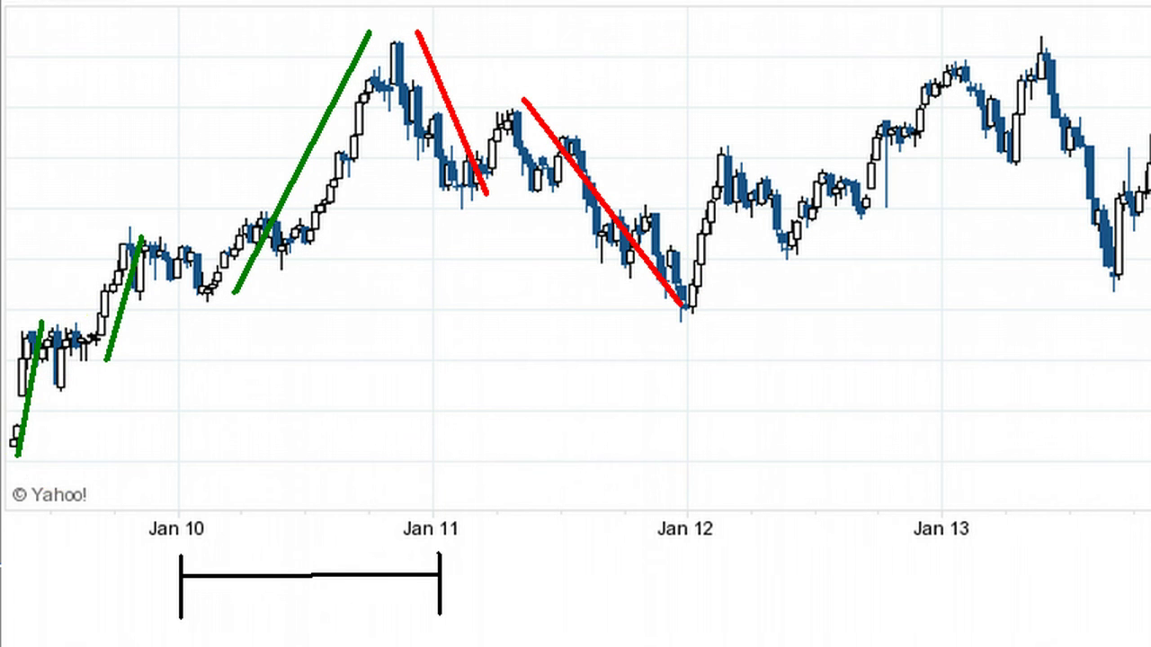
left_click_drag(18, 454, 509, 457)
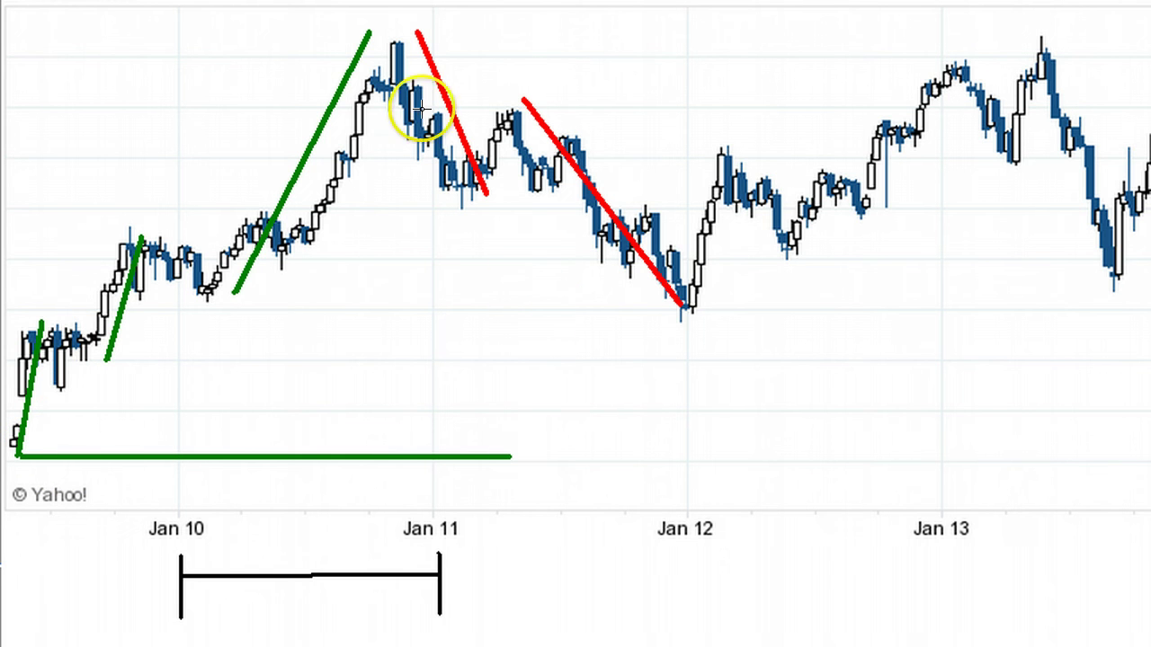
left_click_drag(331, 25, 360, 22)
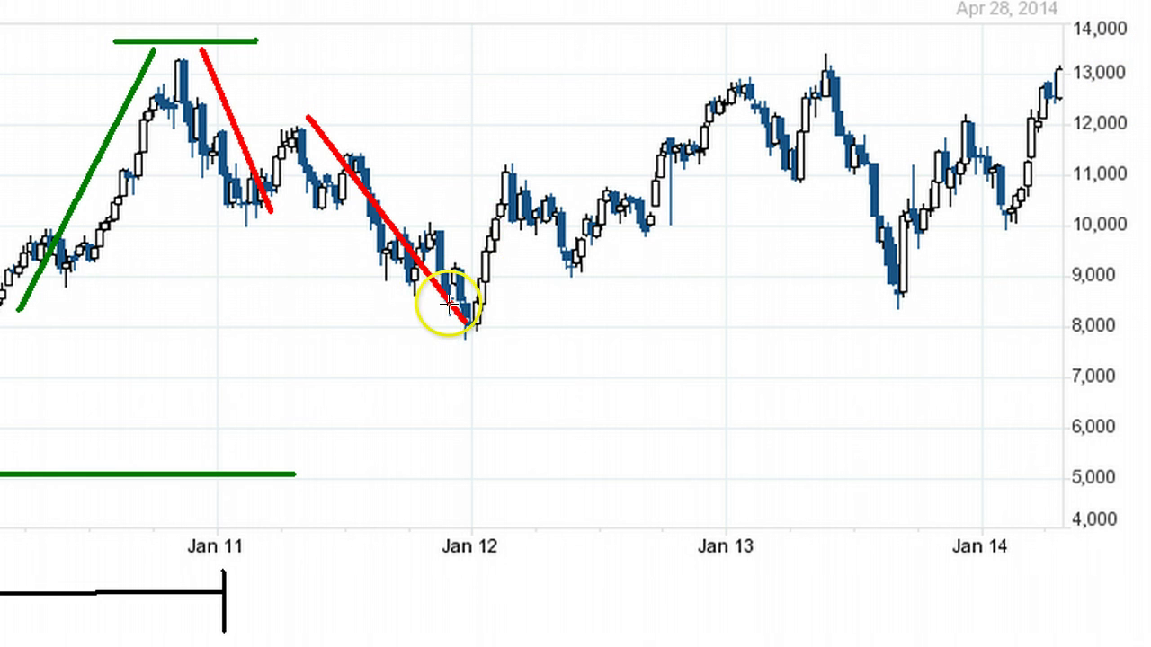
- Draw green lines along the rallies from January 2012 to mid-2013, with a short horizontal line at the first rally's peak
left_click_drag(449, 306, 495, 151)
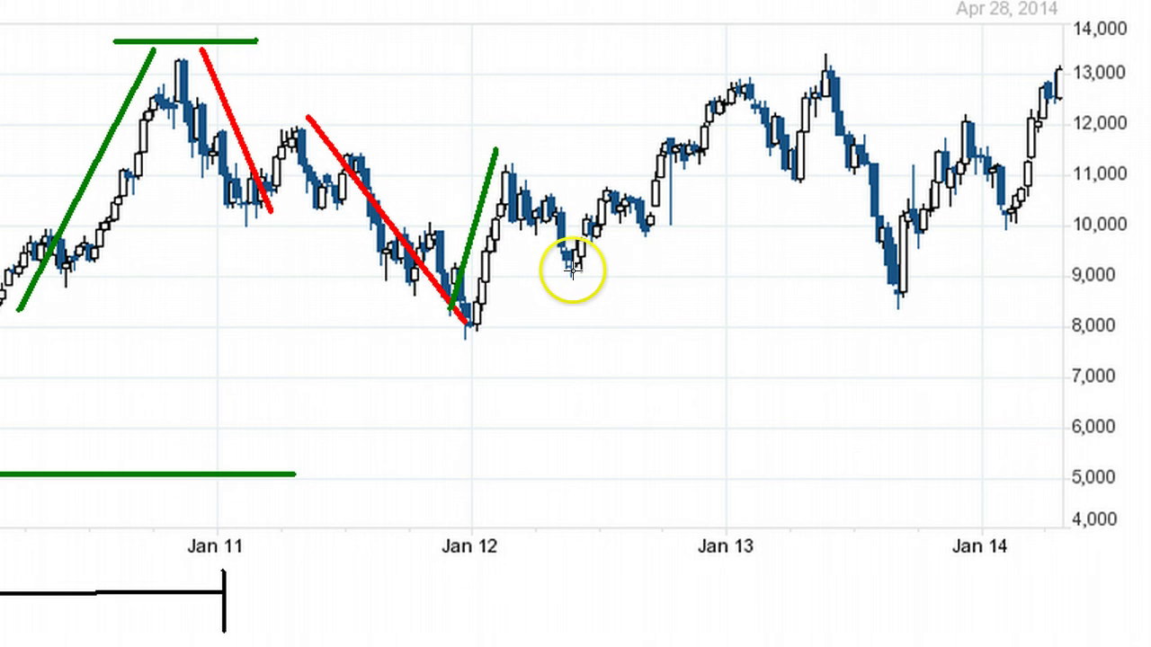
mouse_move(572, 268)
left_mouse_down()
mouse_move(649, 143)
mouse_move(790, 96)
left_mouse_up()
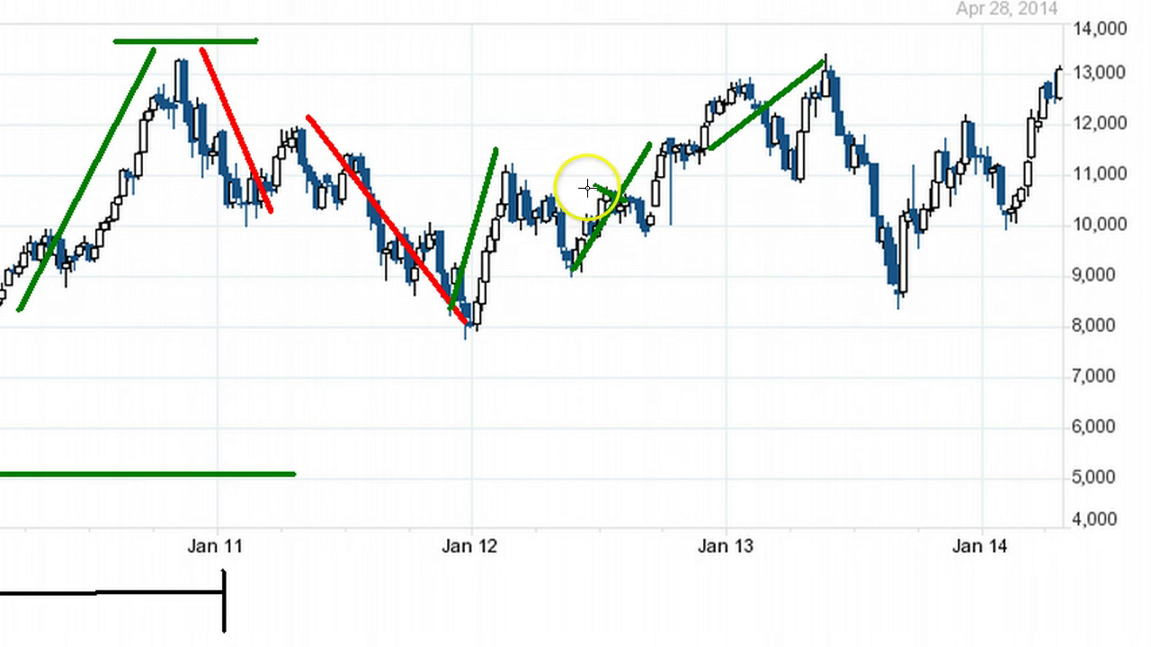
left_click_drag(624, 190, 594, 189)
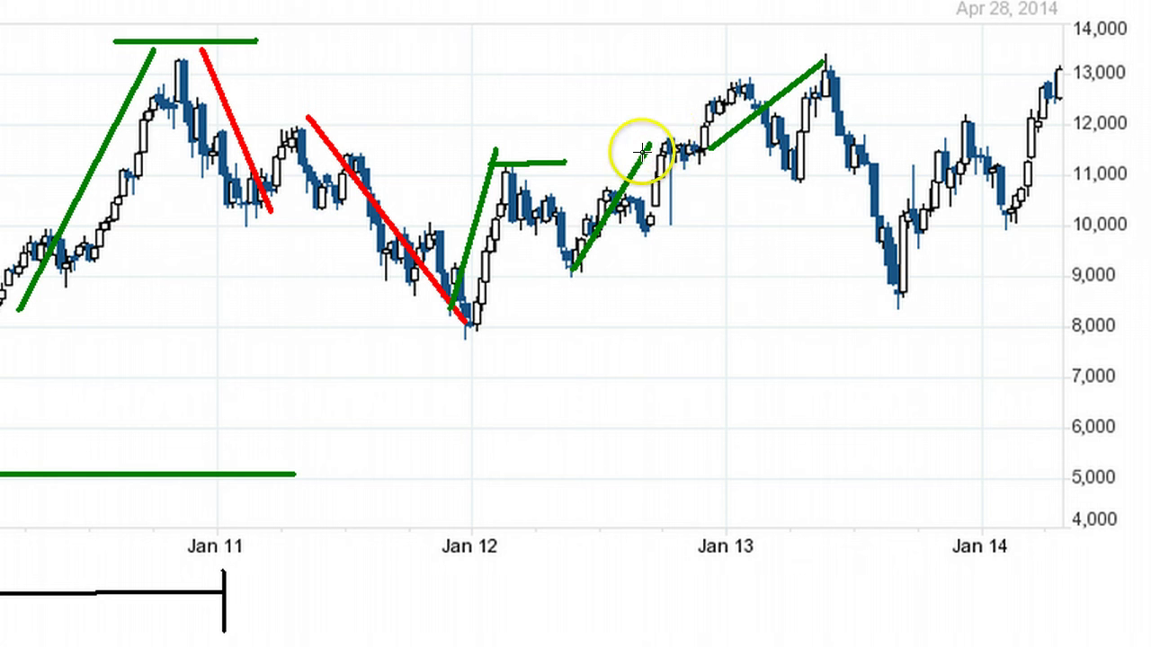
left_click_drag(647, 145, 661, 129)
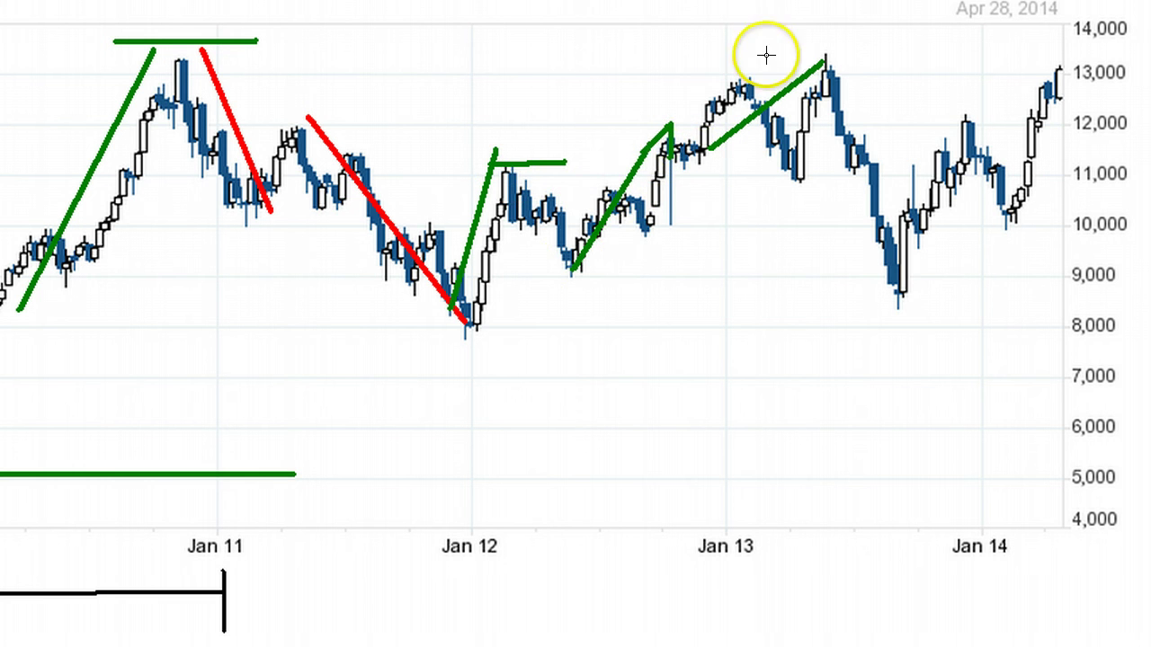
left_click_drag(607, 205, 722, 84)
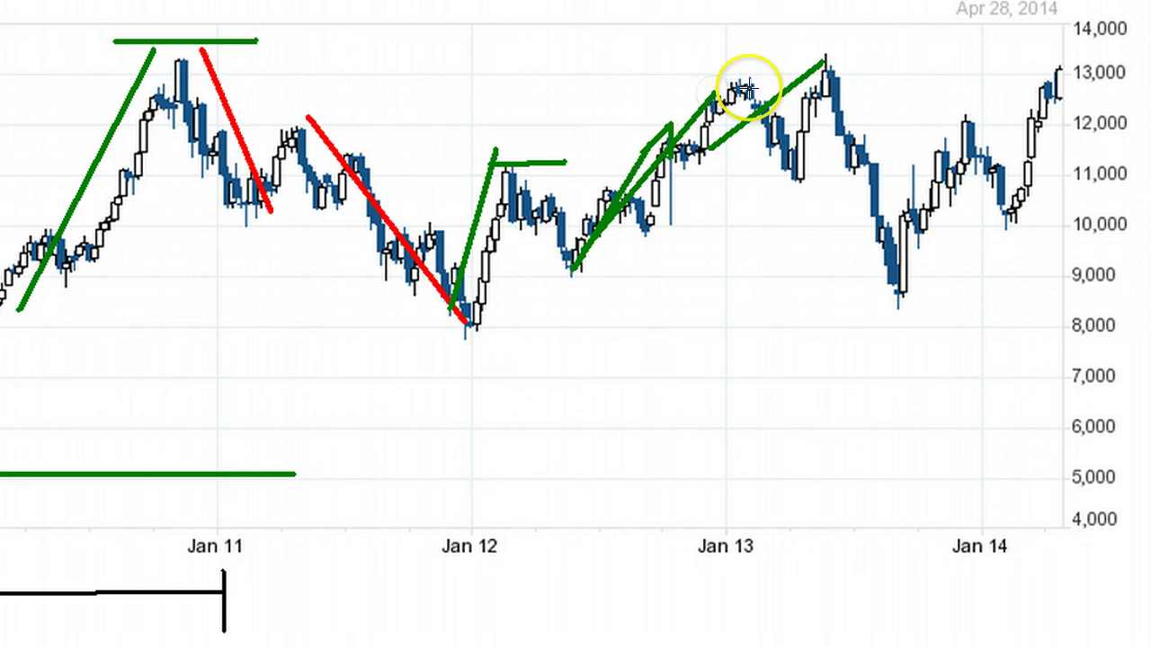
mouse_move(789, 178)
left_mouse_down()
mouse_move(817, 21)
mouse_move(817, 63)
left_mouse_up()
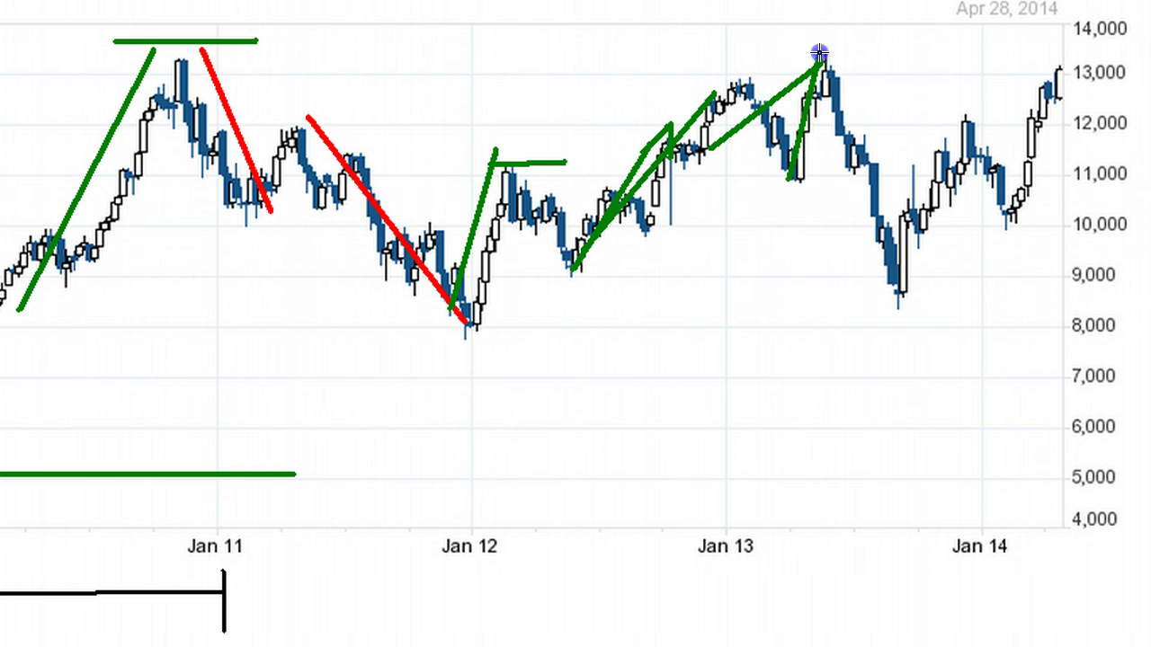
- Draw red lines down the two legs of the mid-2013 decline and a green line up the recovery from its low
left_click(833, 58)
left_click_drag(839, 42, 838, 54)
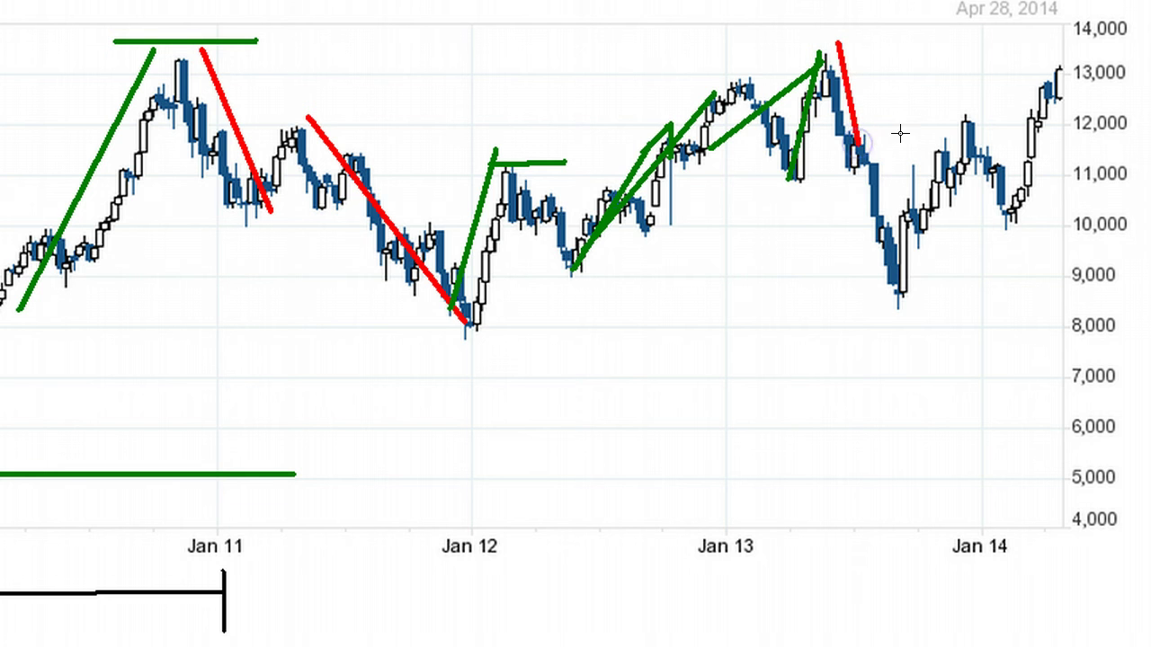
left_click(880, 140)
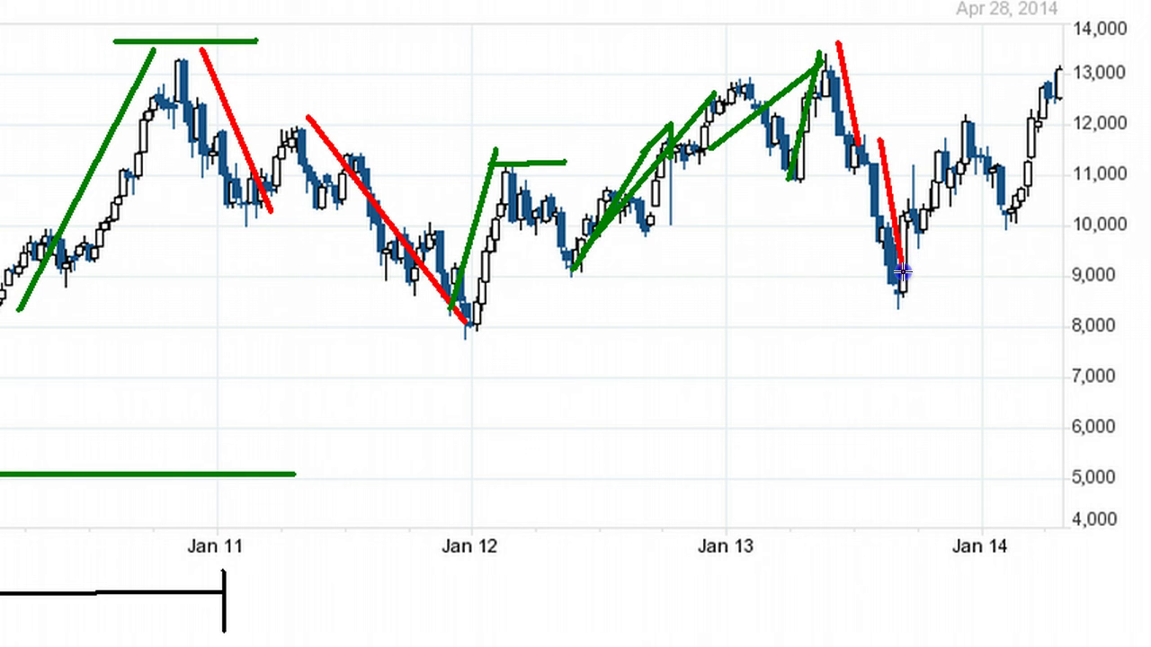
key("ctrl+z")
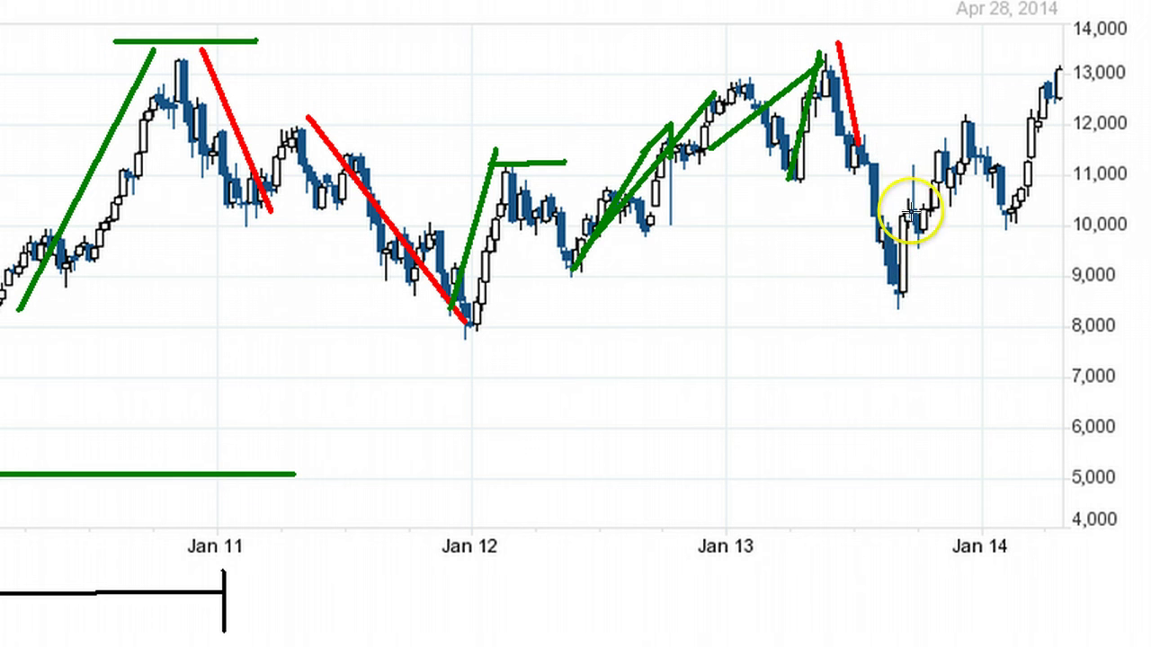
left_click_drag(858, 146, 860, 187)
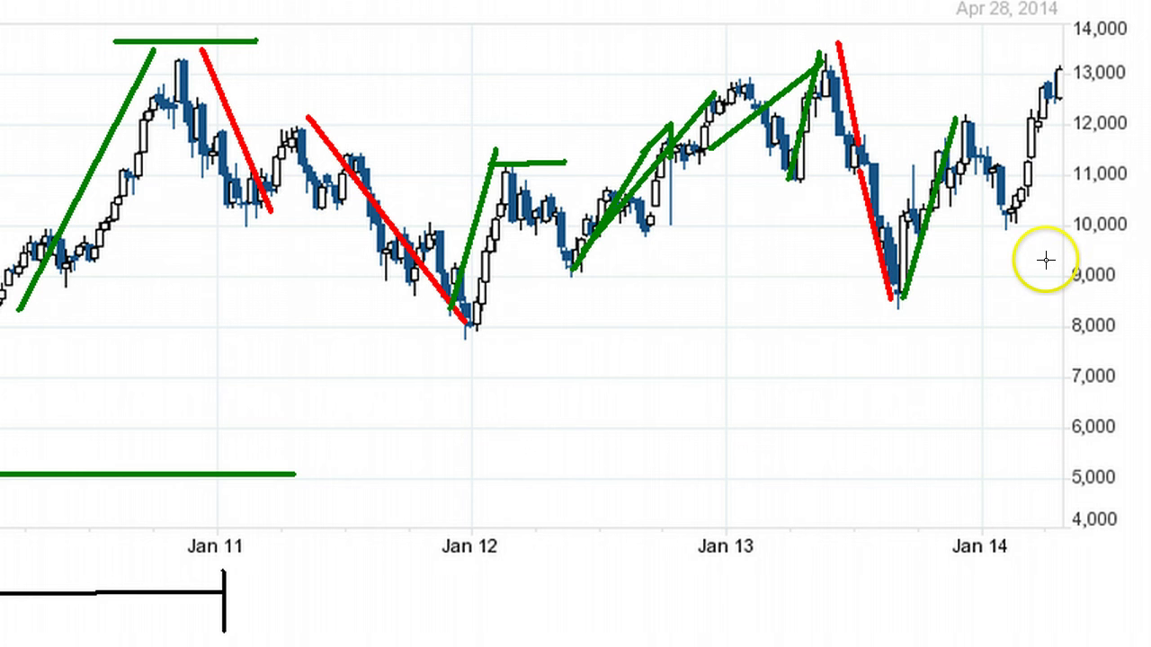
- Draw a green line along the early-2014 rally and extend it beyond the chart as a projected peak, dip and higher peak
mouse_move(1027, 231)
left_mouse_down()
mouse_move(1099, 93)
mouse_move(1097, 70)
mouse_move(1082, 70)
left_mouse_up()
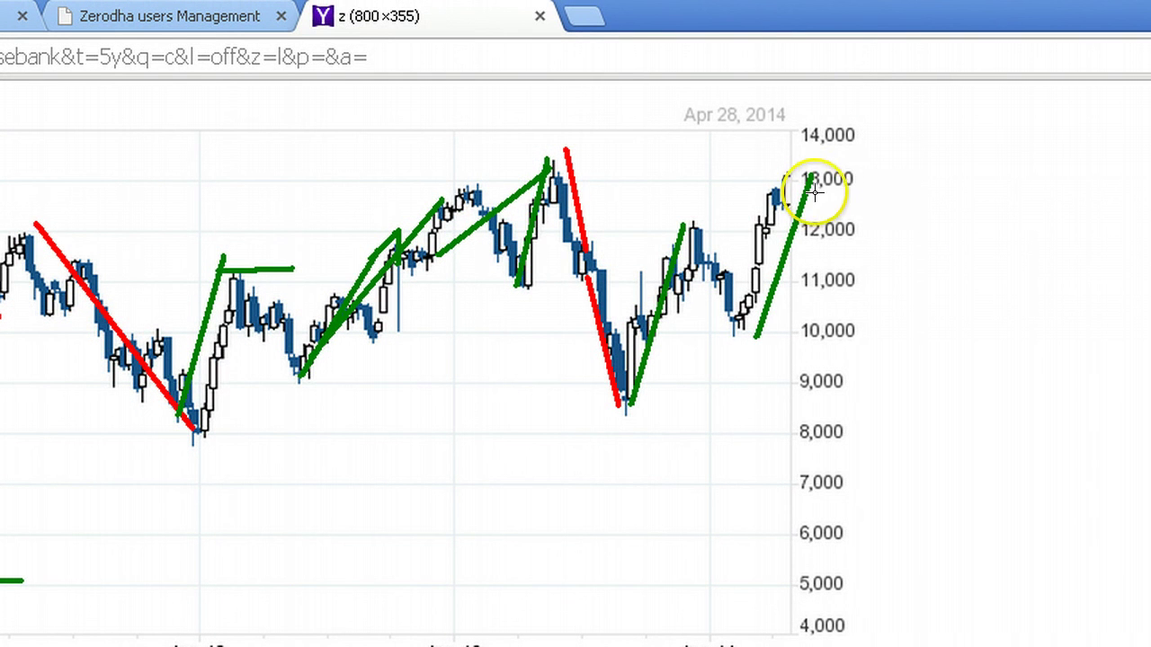
left_click_drag(812, 171, 848, 84)
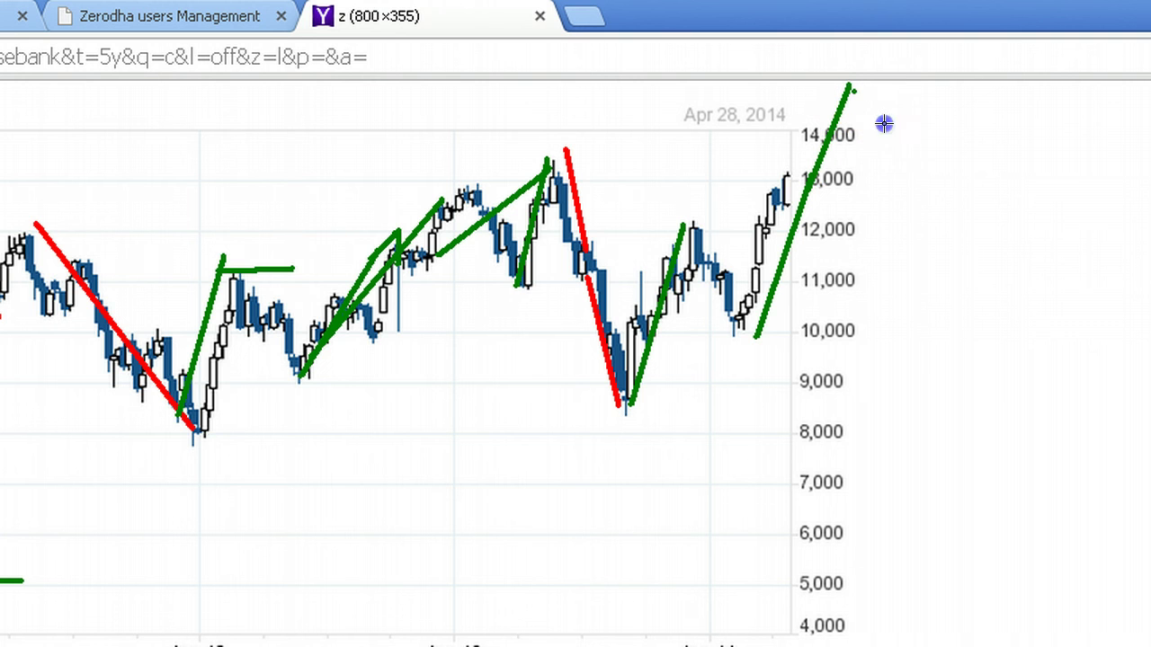
mouse_move(850, 88)
left_mouse_down()
mouse_move(914, 169)
mouse_move(1018, 13)
left_mouse_up()
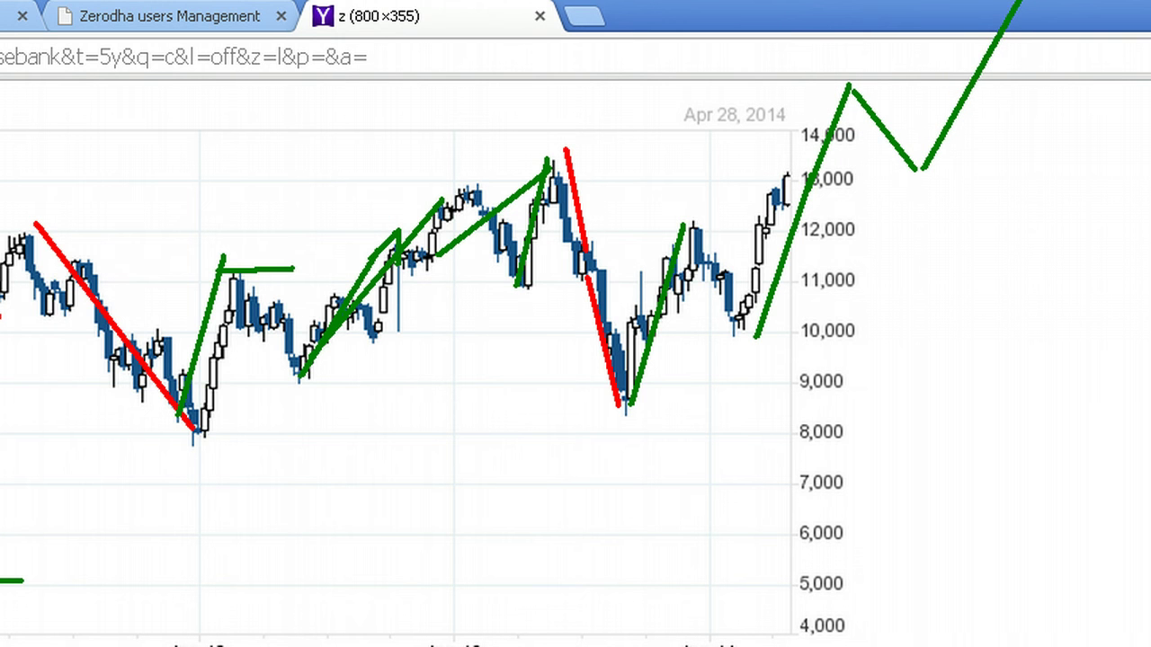
- Draw the projected fall from the higher peak as a red line instead of green, and add a red mark near the first projected peak
mouse_move(1028, 11)
left_mouse_down()
mouse_move(1112, 130)
mouse_move(1135, 241)
left_mouse_up()
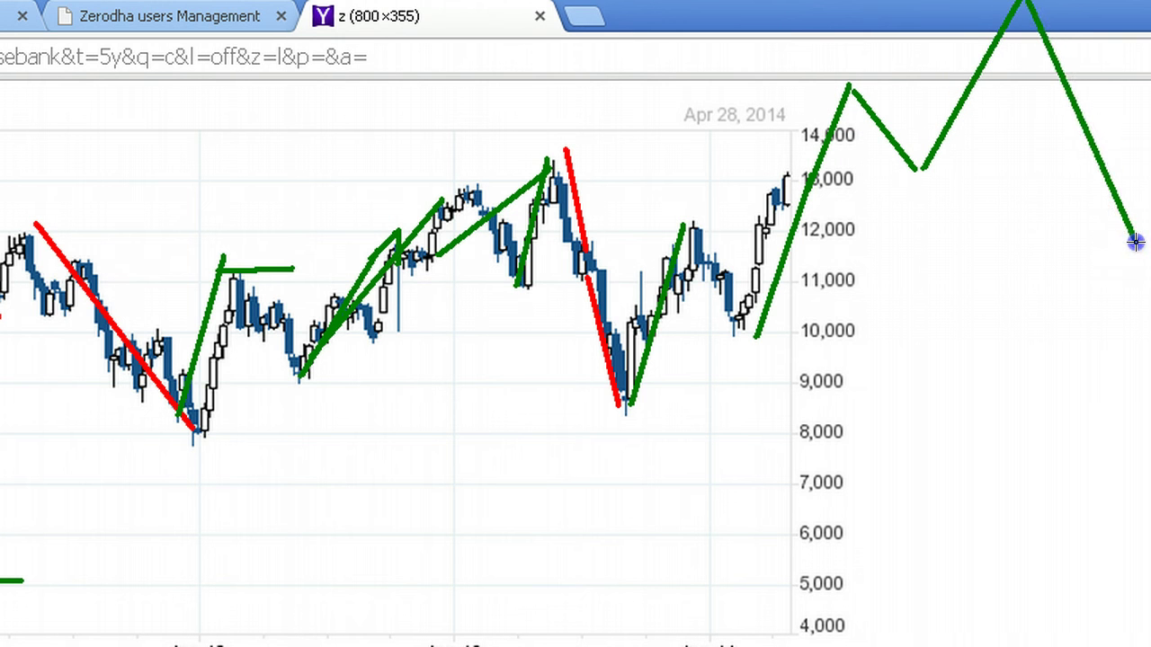
key("ctrl+z")
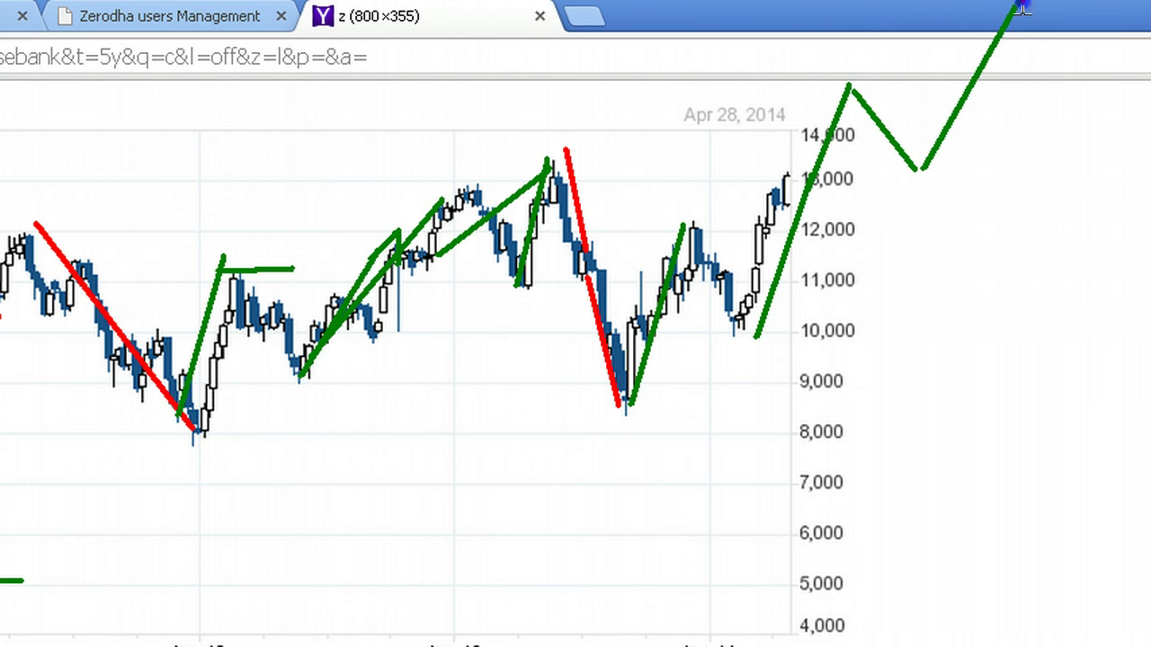
mouse_move(1058, 60)
left_mouse_down()
mouse_move(1149, 266)
mouse_move(1131, 245)
left_mouse_up()
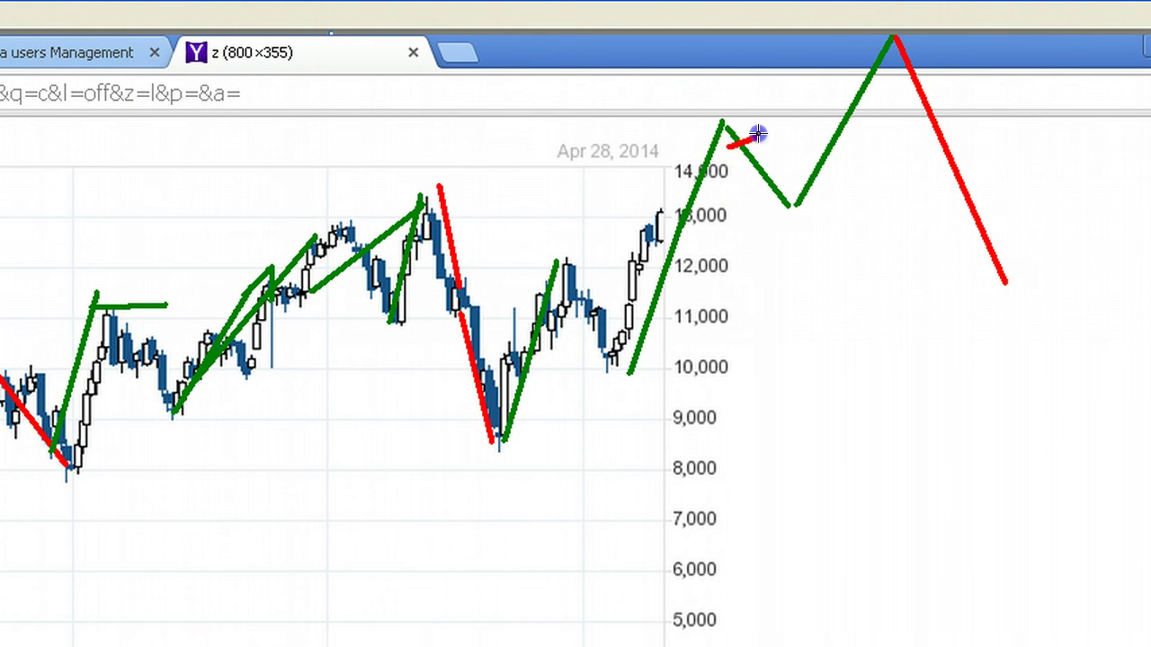
left_click(755, 188)
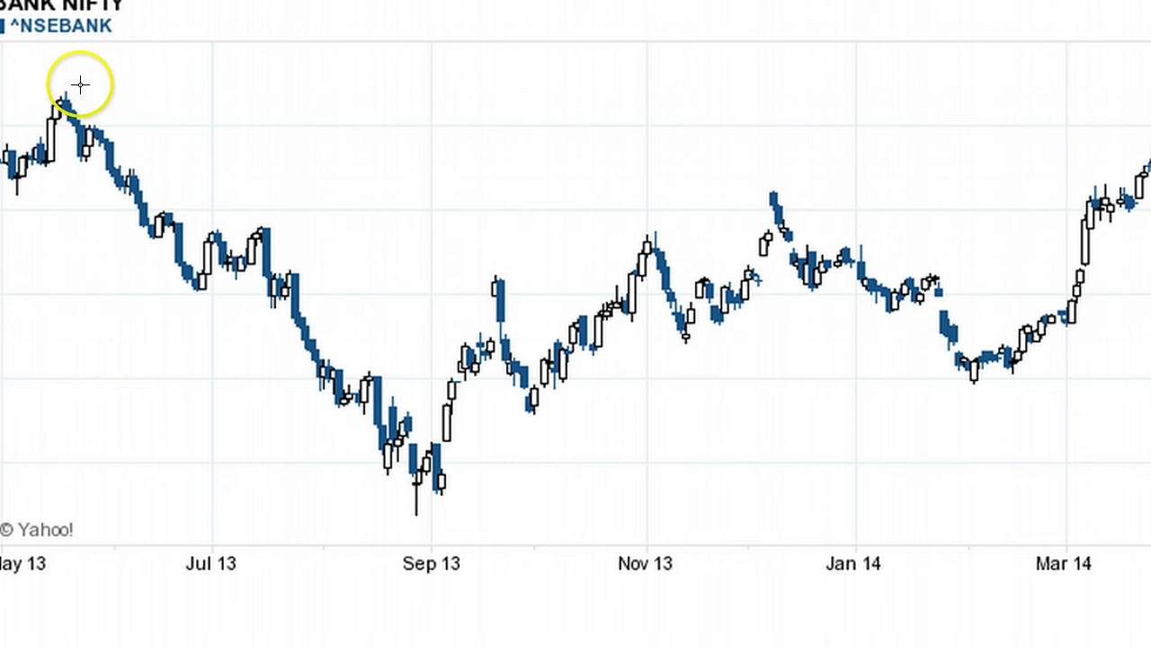
- On the May 2013 to April 2014 BANK NIFTY chart, draw red lines down the two declines between May and September 2013
mouse_move(79, 83)
left_mouse_down()
mouse_move(198, 239)
mouse_move(198, 272)
left_mouse_up()
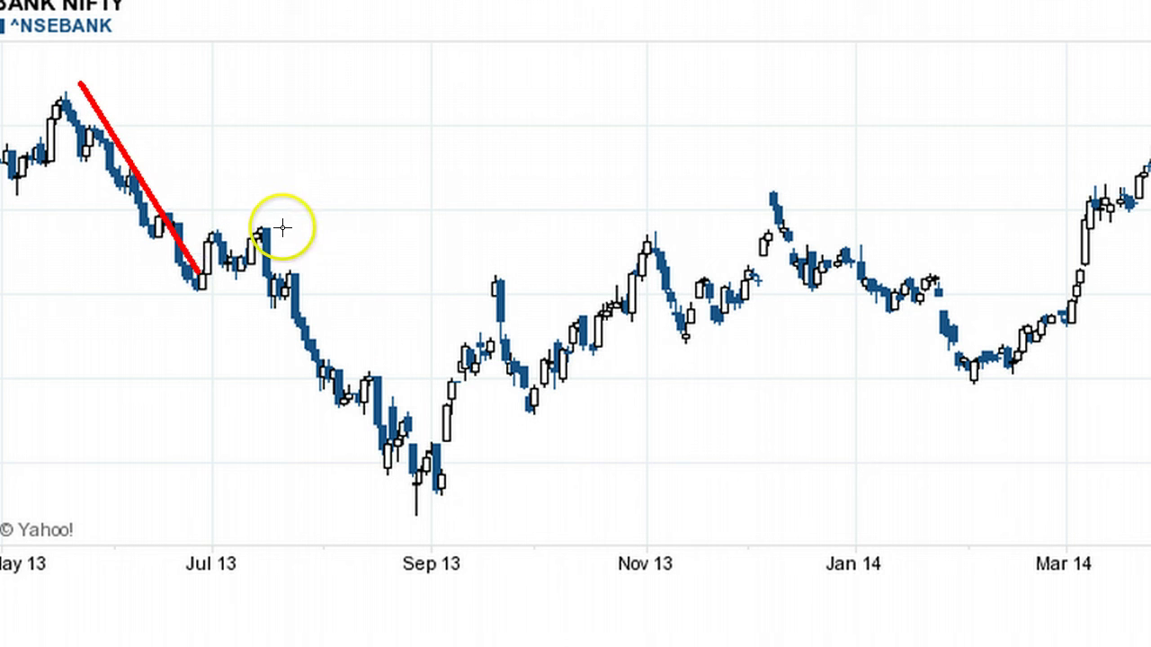
left_click_drag(270, 218, 286, 237)
left_click_drag(351, 327, 401, 457)
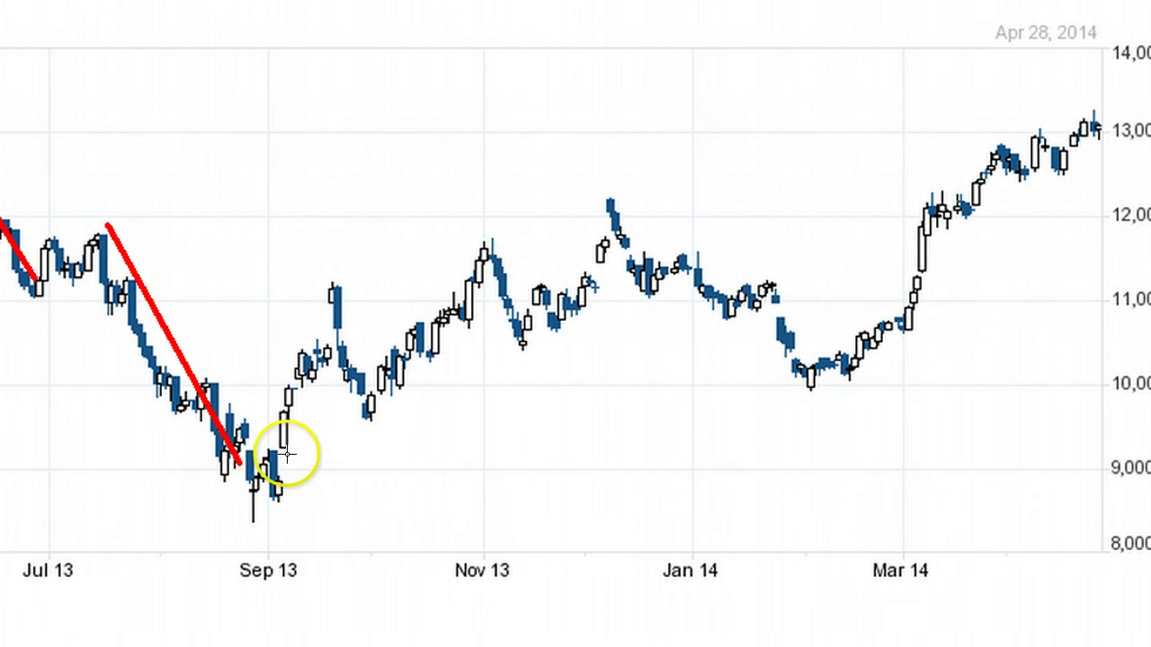
- Draw green lines up the three rallies from the September 2013 low to the December peak, and a red line down the decline into January 2014
mouse_move(255, 461)
left_mouse_down()
mouse_move(311, 278)
mouse_move(313, 290)
left_mouse_up()
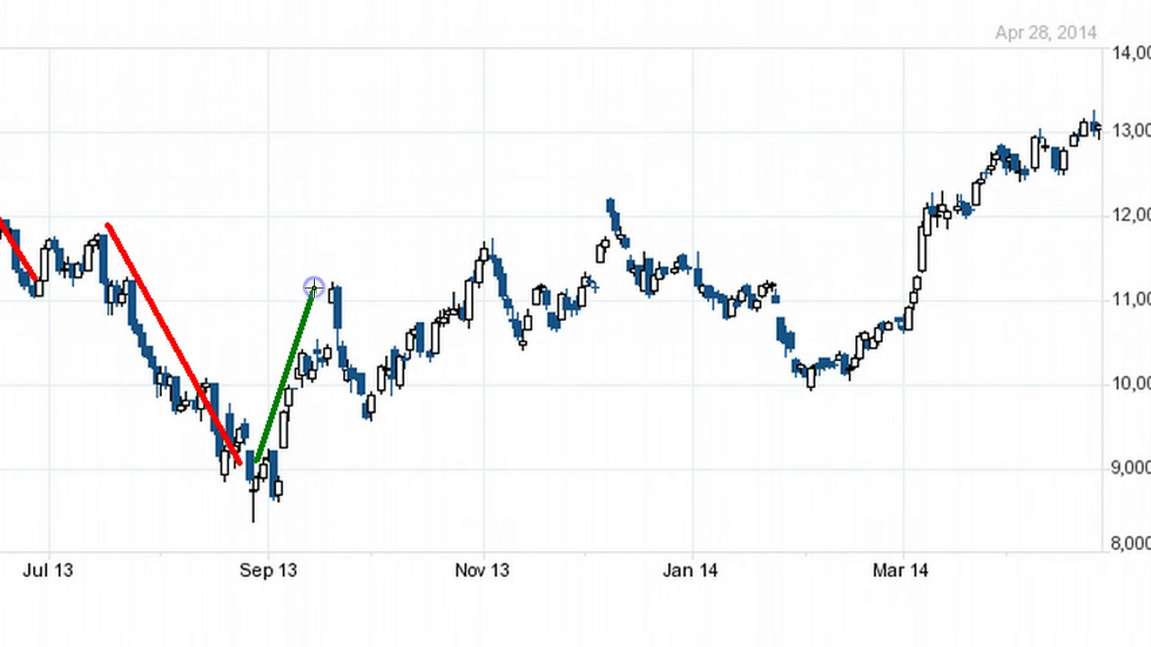
mouse_move(366, 414)
left_mouse_down()
mouse_move(475, 228)
mouse_move(476, 241)
left_mouse_up()
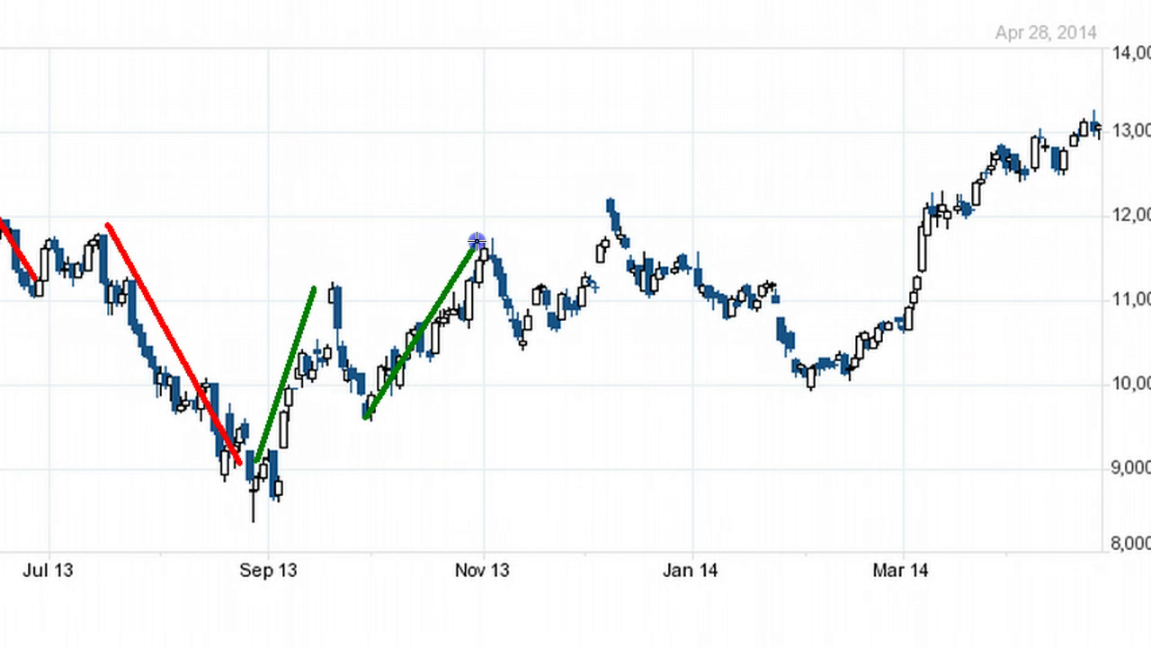
mouse_move(533, 344)
left_mouse_down()
mouse_move(606, 186)
mouse_move(608, 198)
left_mouse_up()
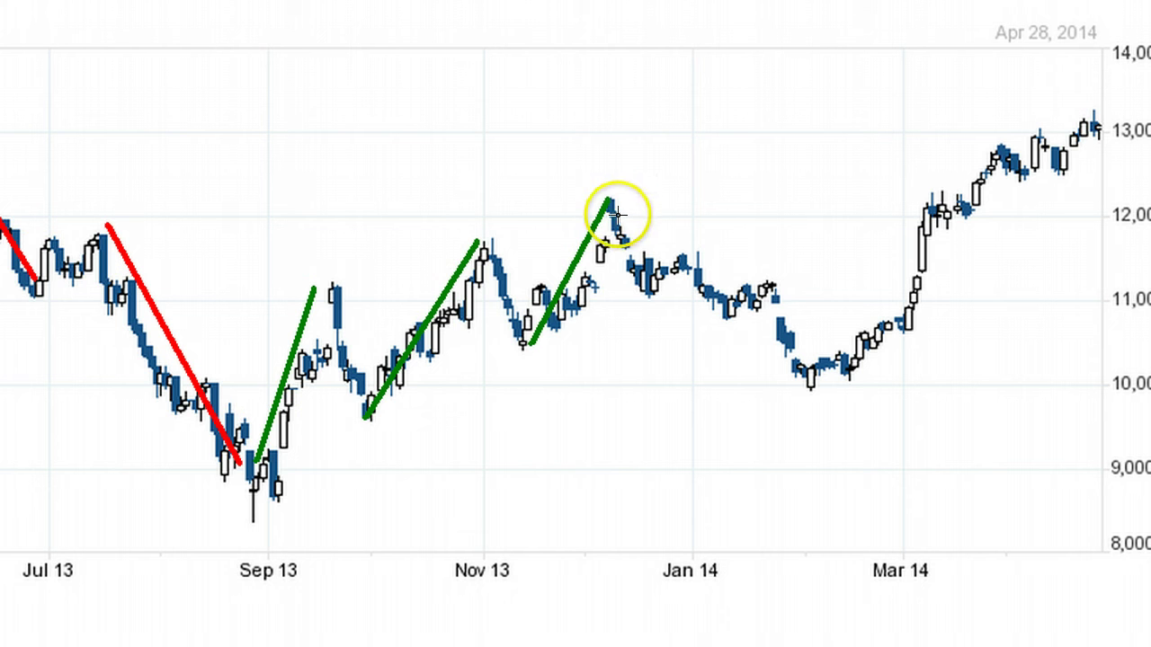
left_click_drag(624, 202, 731, 311)
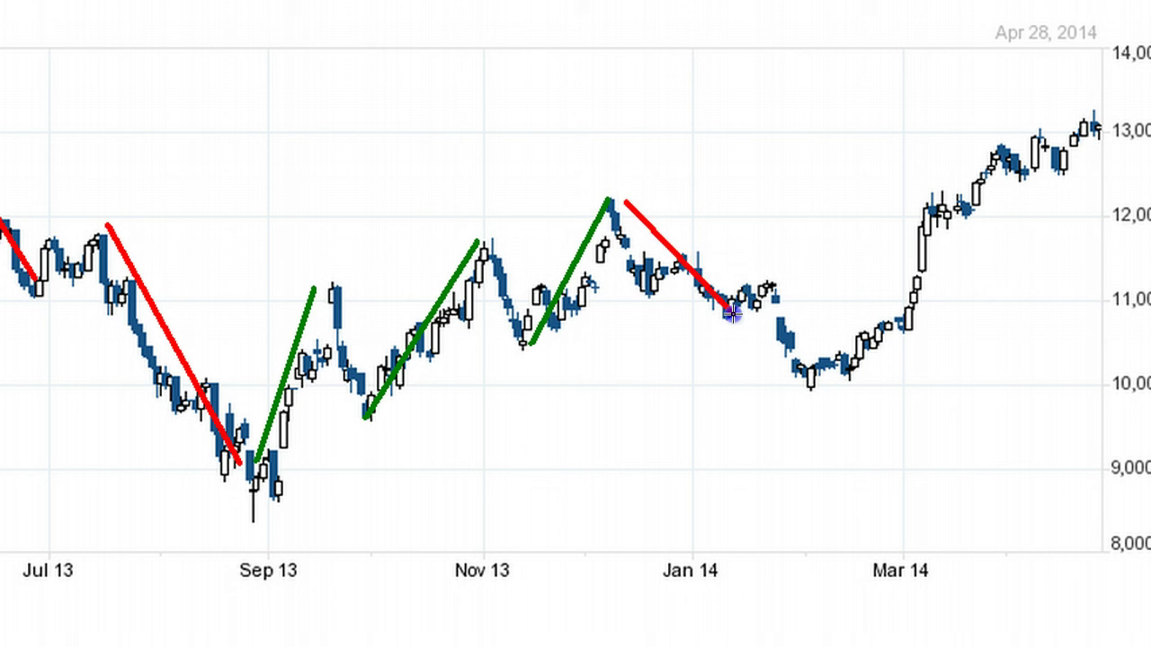
- Draw a red line down the late-January 2014 decline and green lines up the February–March and late-March–April rallies
left_click_drag(775, 273, 814, 353)
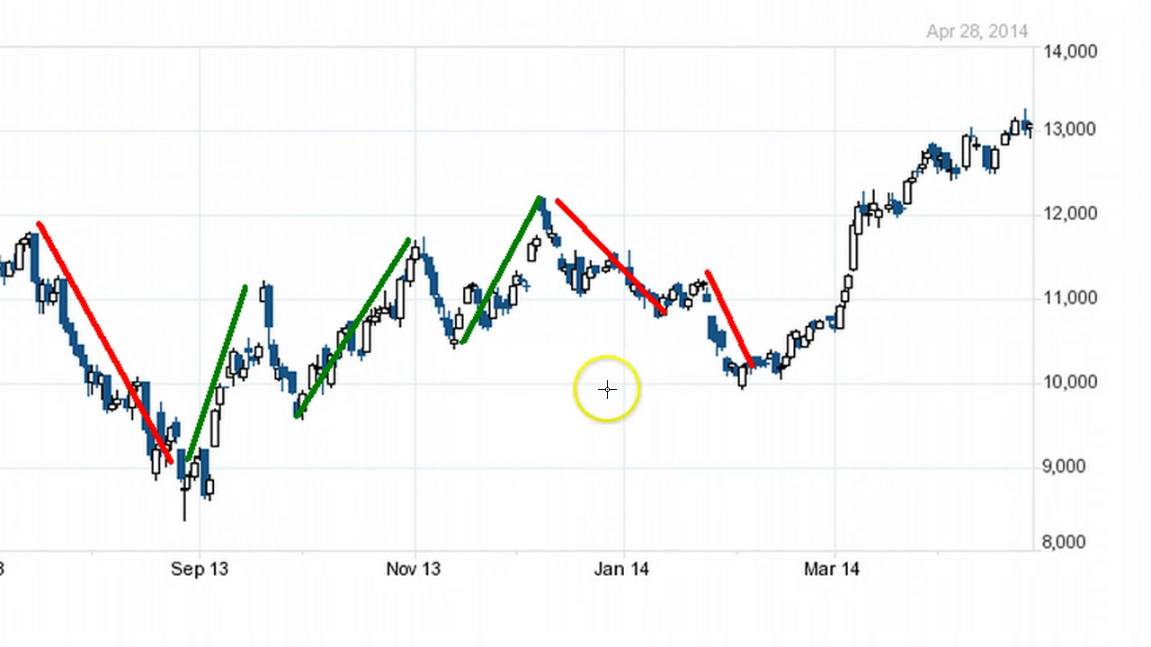
mouse_move(762, 356)
left_mouse_down()
mouse_move(836, 308)
mouse_move(857, 205)
left_mouse_up()
left_click(873, 213)
left_click_drag(779, 374, 1043, 126)
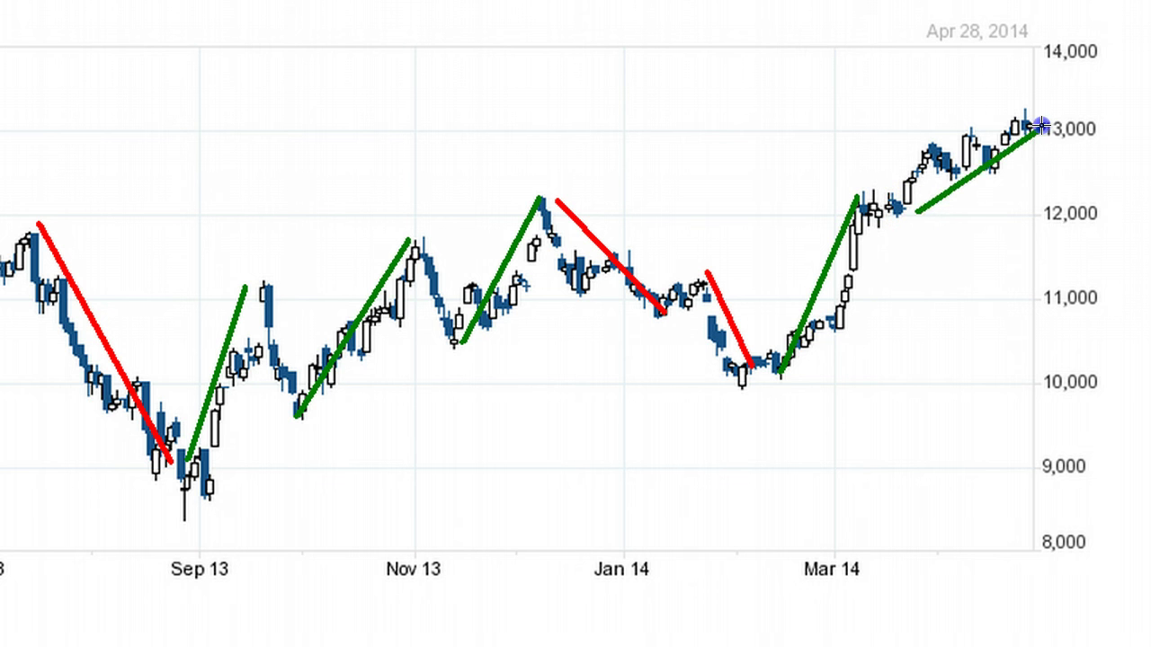
left_click(1041, 126)
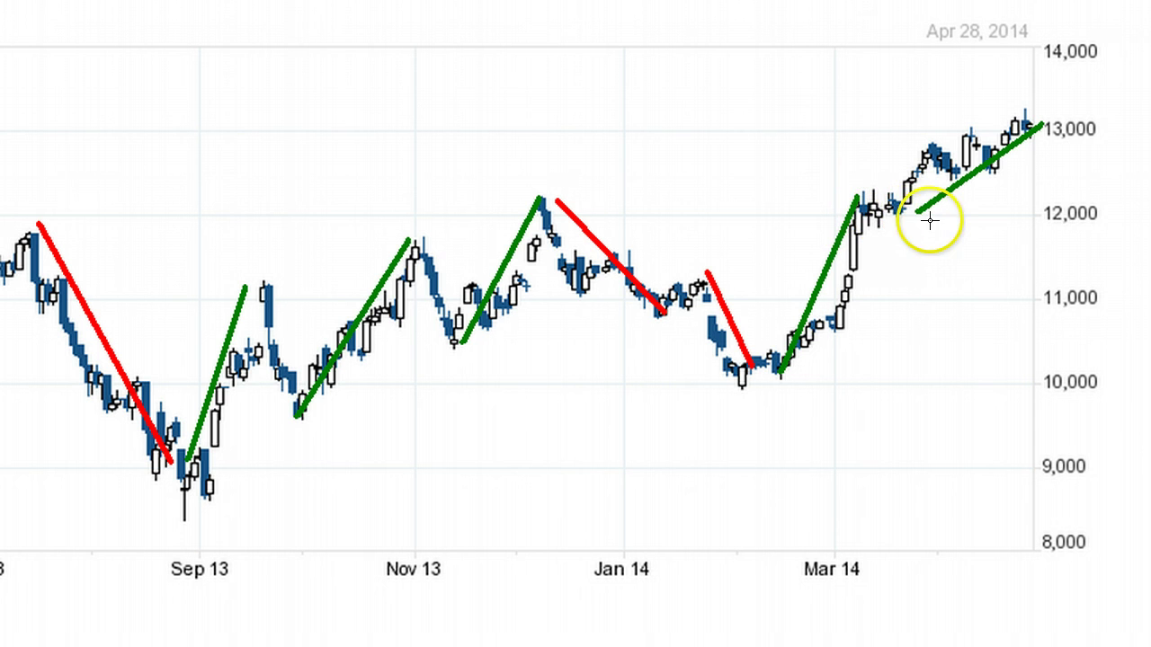
- Undo the projected green rise drawn past April 2014 and draw a line falling from the latest price instead
left_click_drag(1086, 142, 1150, 27)
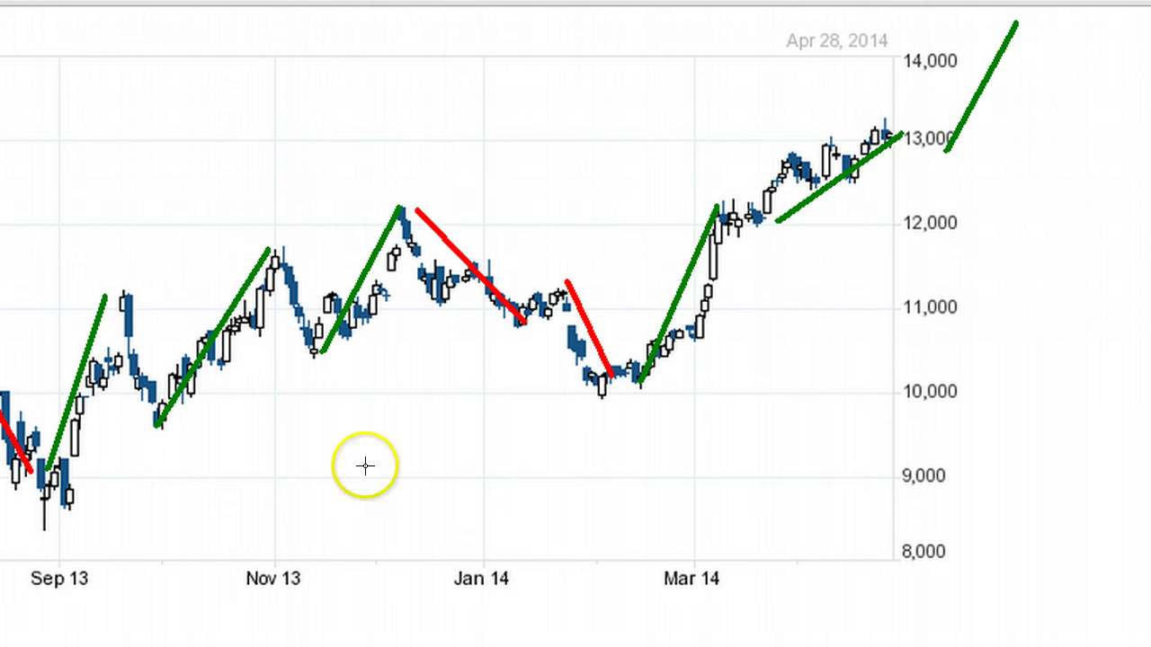
key("ctrl+z")
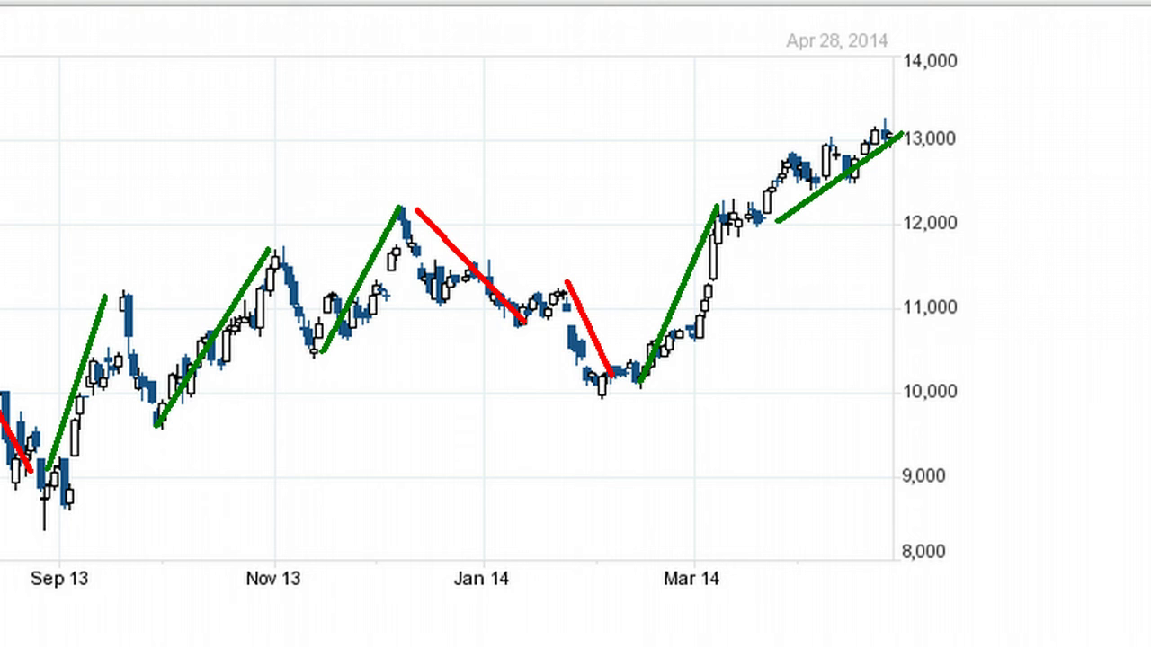
mouse_move(910, 143)
left_mouse_down()
mouse_move(1002, 278)
mouse_move(1028, 359)
mouse_move(981, 282)
mouse_move(1001, 354)
left_mouse_up()
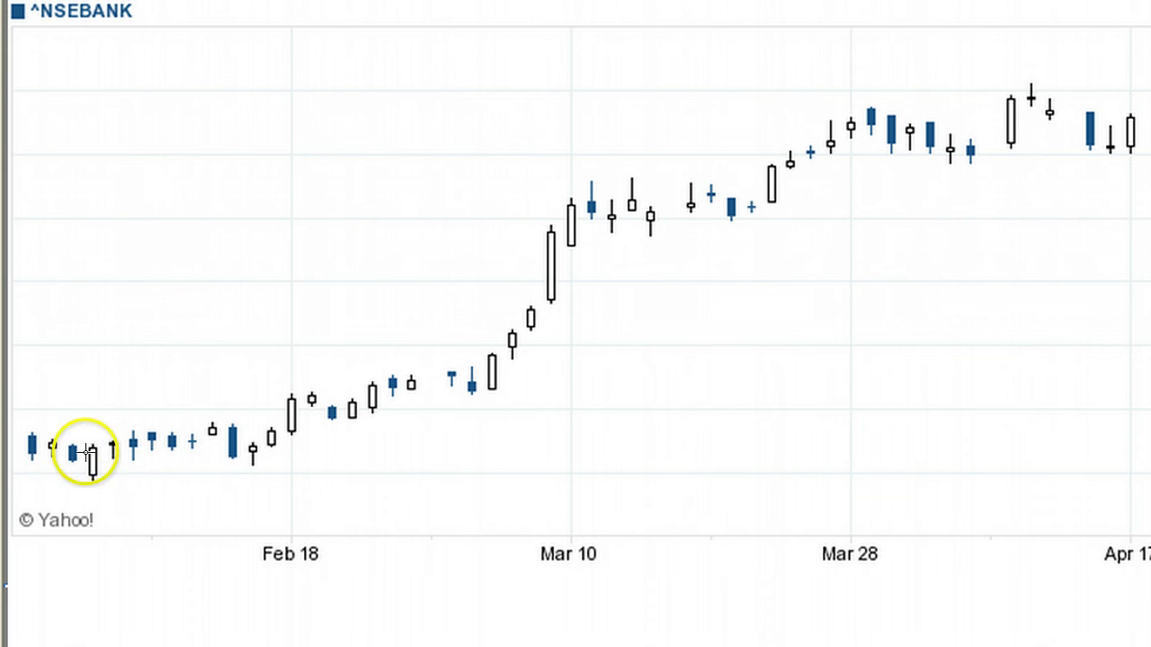
- On the February to April 2014 NSEBANK chart, draw green lines up the February rise and the steeper early-March rally
mouse_move(85, 452)
left_mouse_down()
mouse_move(297, 393)
mouse_move(442, 336)
mouse_move(458, 344)
mouse_move(398, 363)
left_mouse_up()
mouse_move(504, 393)
left_mouse_down()
mouse_move(565, 278)
mouse_move(641, 197)
left_mouse_up()
left_click(352, 617)
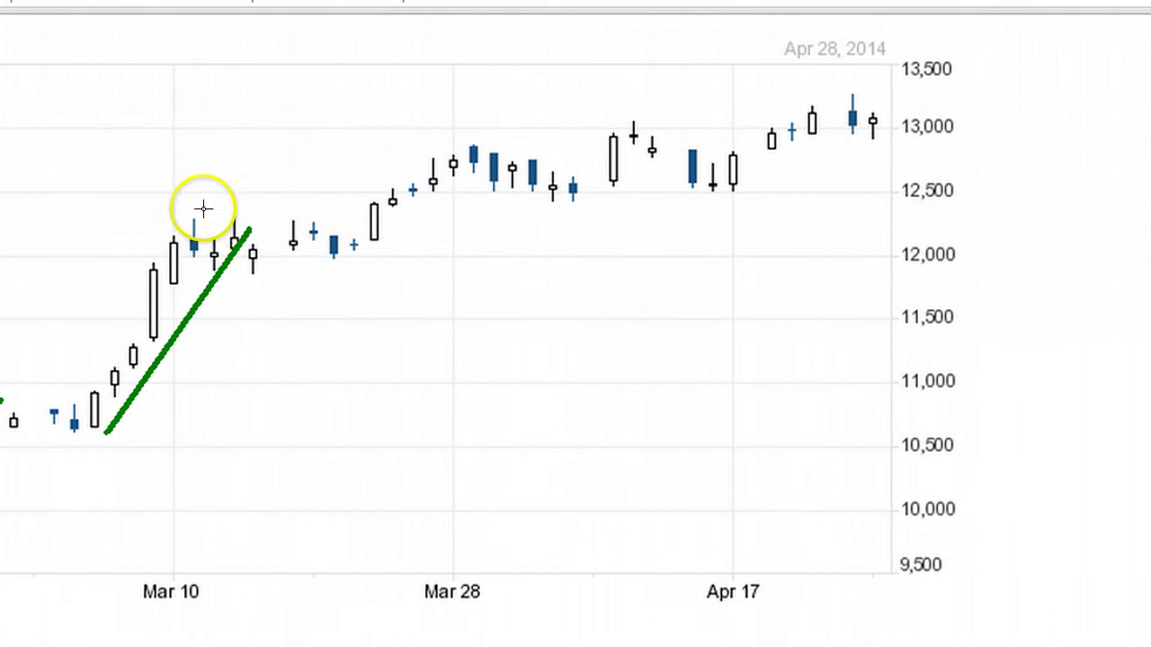
- Replace the long green line over late March and April with shorter green lines up each of the three separate rallies
left_click_drag(393, 255, 854, 101)
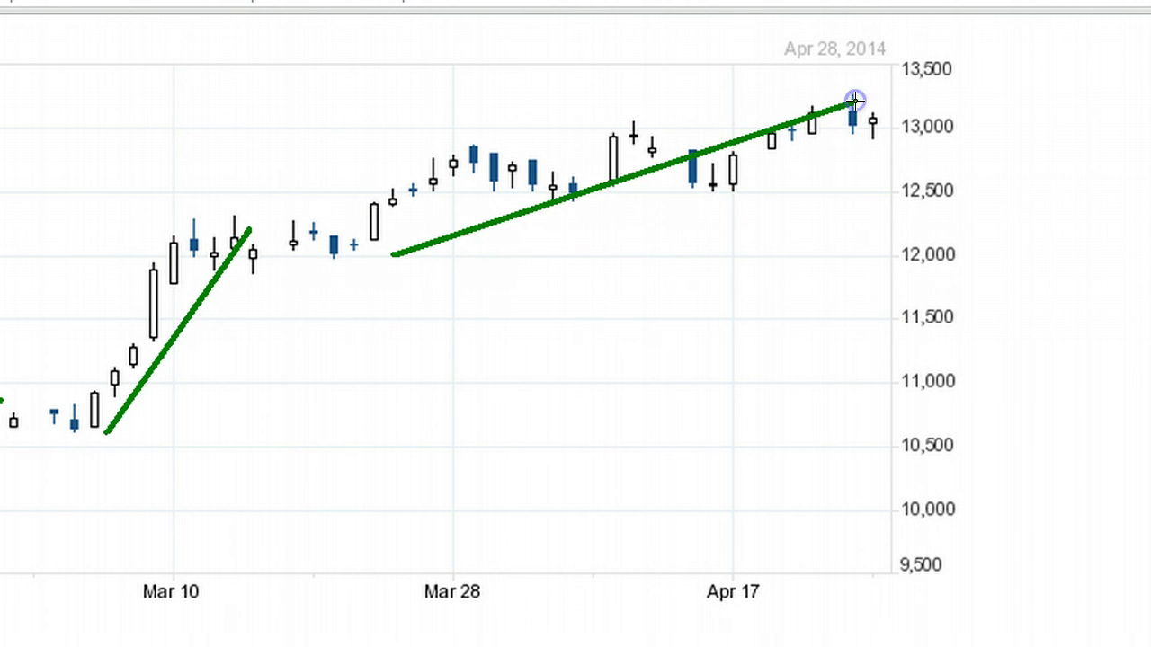
key("Delete")
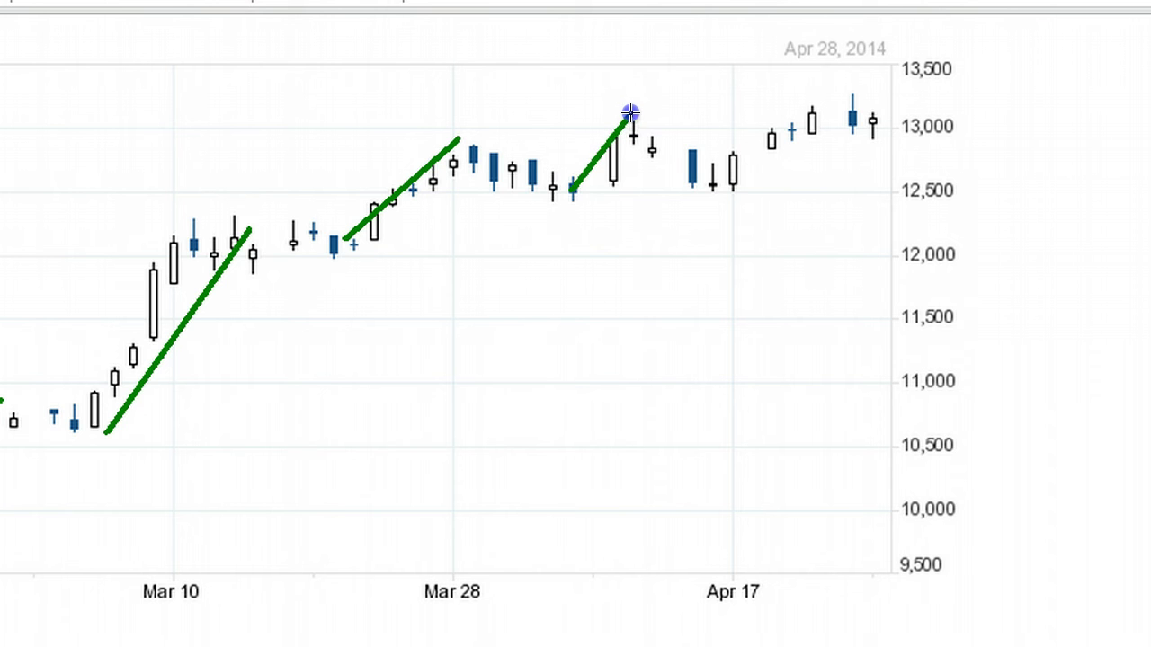
mouse_move(739, 189)
left_mouse_down()
mouse_move(854, 103)
mouse_move(852, 91)
left_mouse_up()
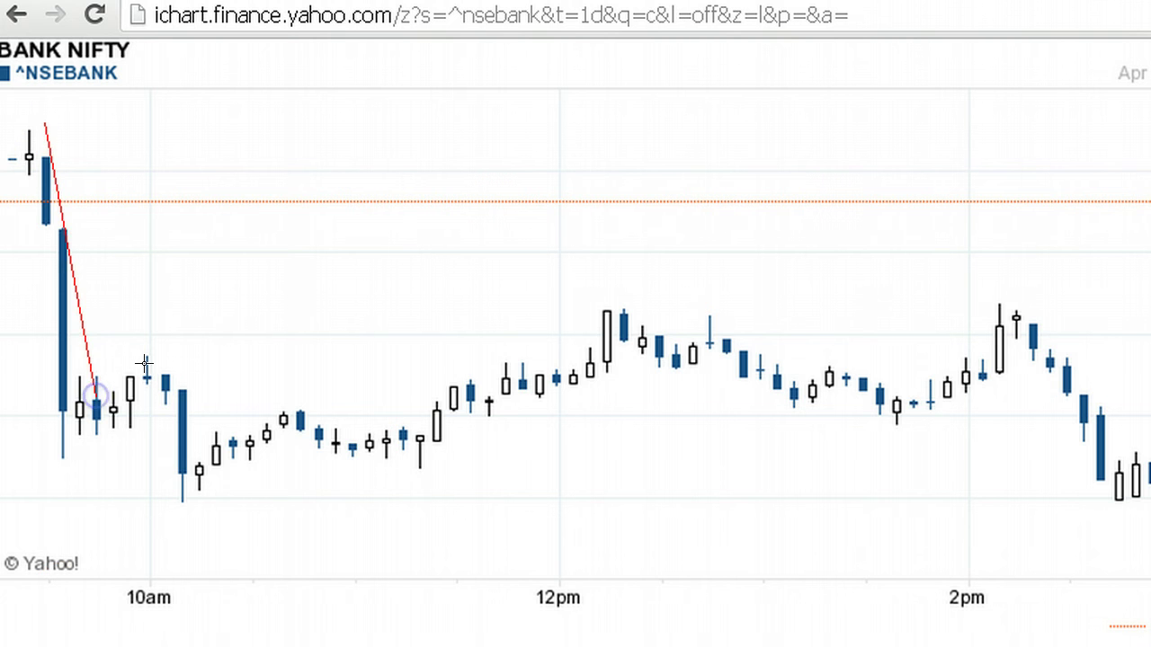
- On the one-day BANK NIFTY chart, discard the thin red line and draw thick red lines down the opening fall and the drop after 10am
key("Escape")
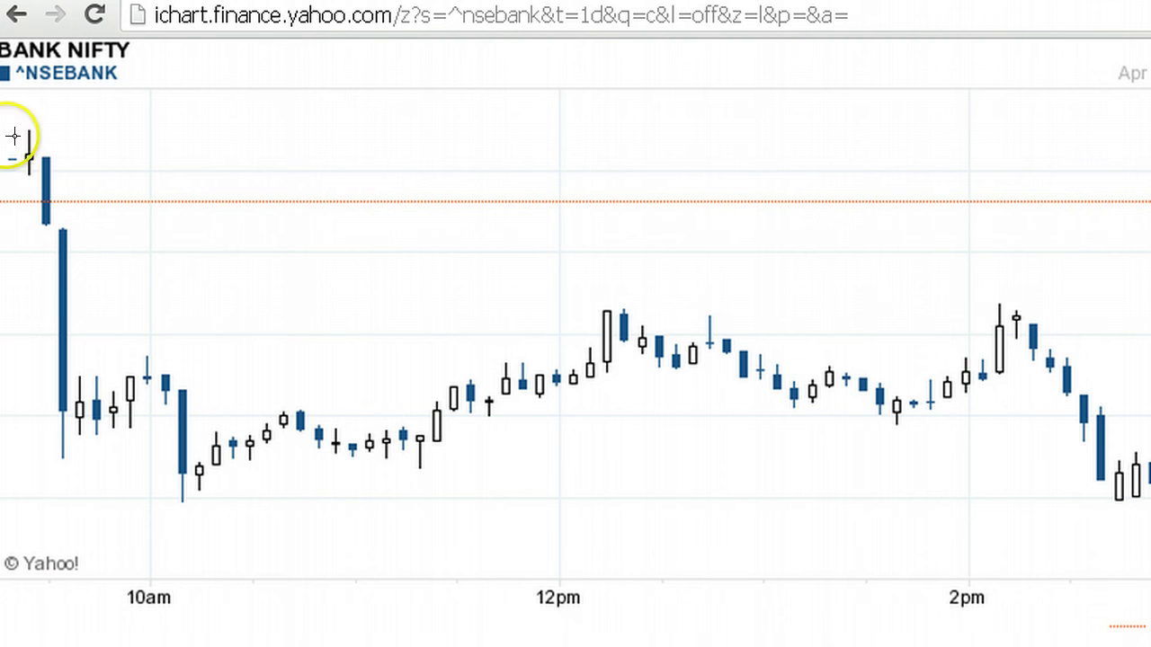
mouse_move(9, 126)
left_mouse_down()
mouse_move(95, 311)
mouse_move(106, 412)
left_mouse_up()
mouse_move(159, 341)
left_mouse_down()
mouse_move(213, 432)
mouse_move(214, 486)
mouse_move(206, 480)
left_mouse_up()
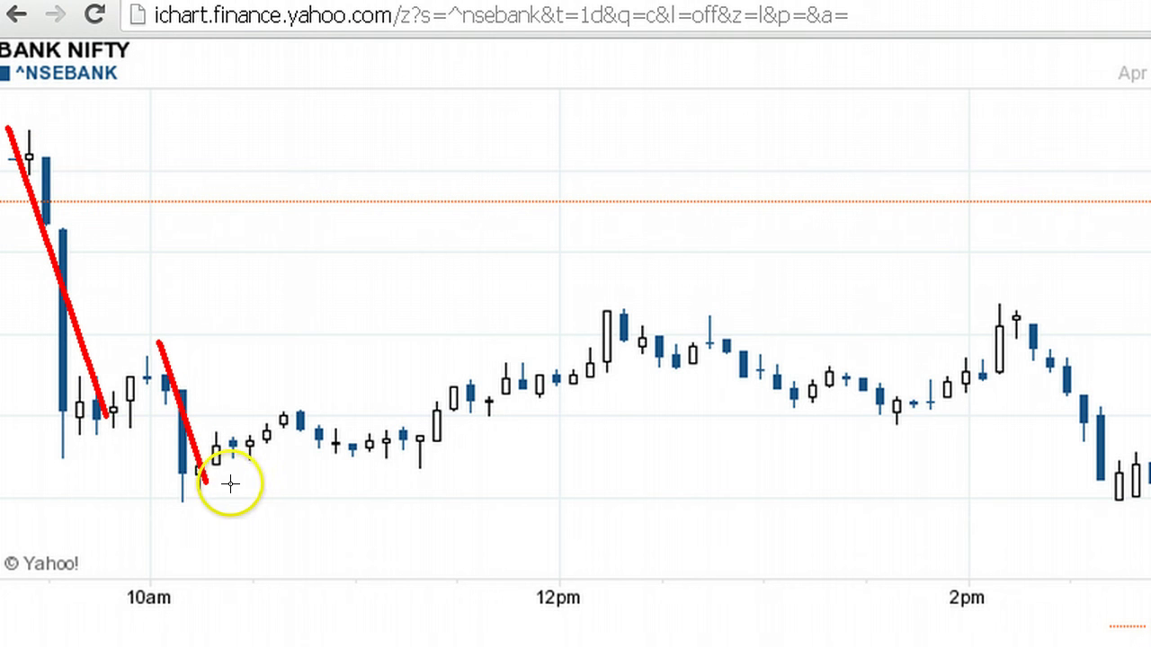
- Draw green lines up the three successive rises between the low after 10am and the peak after 12pm
mouse_move(231, 481)
left_mouse_down()
mouse_move(406, 395)
mouse_move(411, 426)
mouse_move(299, 413)
mouse_move(308, 404)
left_mouse_up()
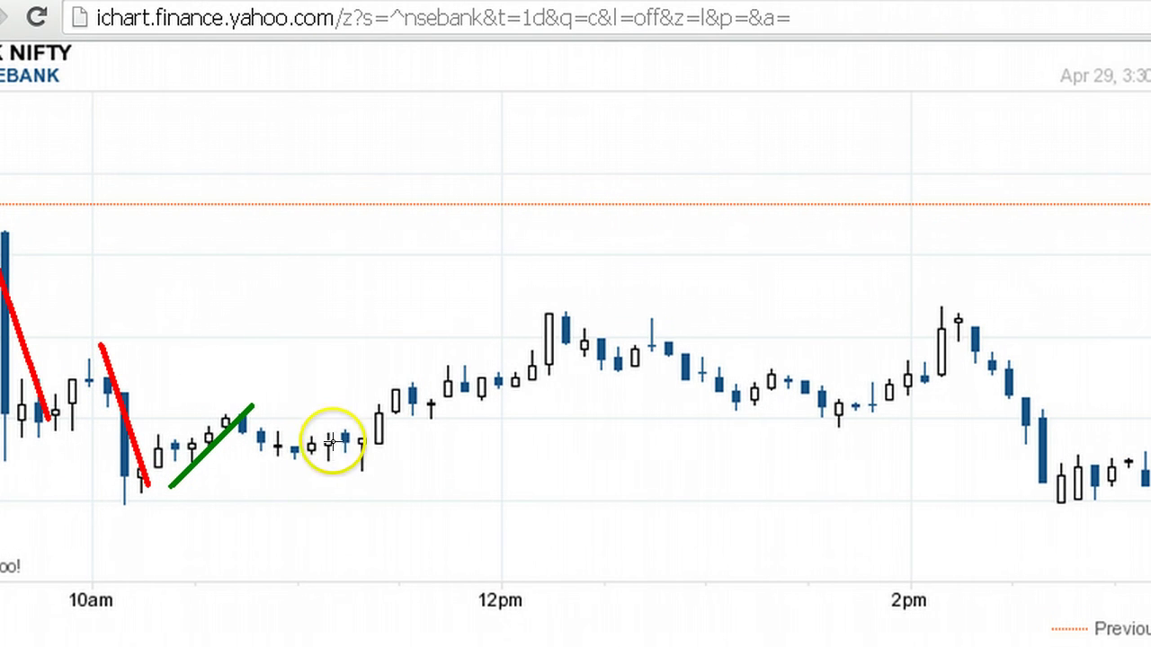
mouse_move(304, 451)
left_mouse_down()
mouse_move(398, 389)
mouse_move(519, 354)
left_mouse_up()
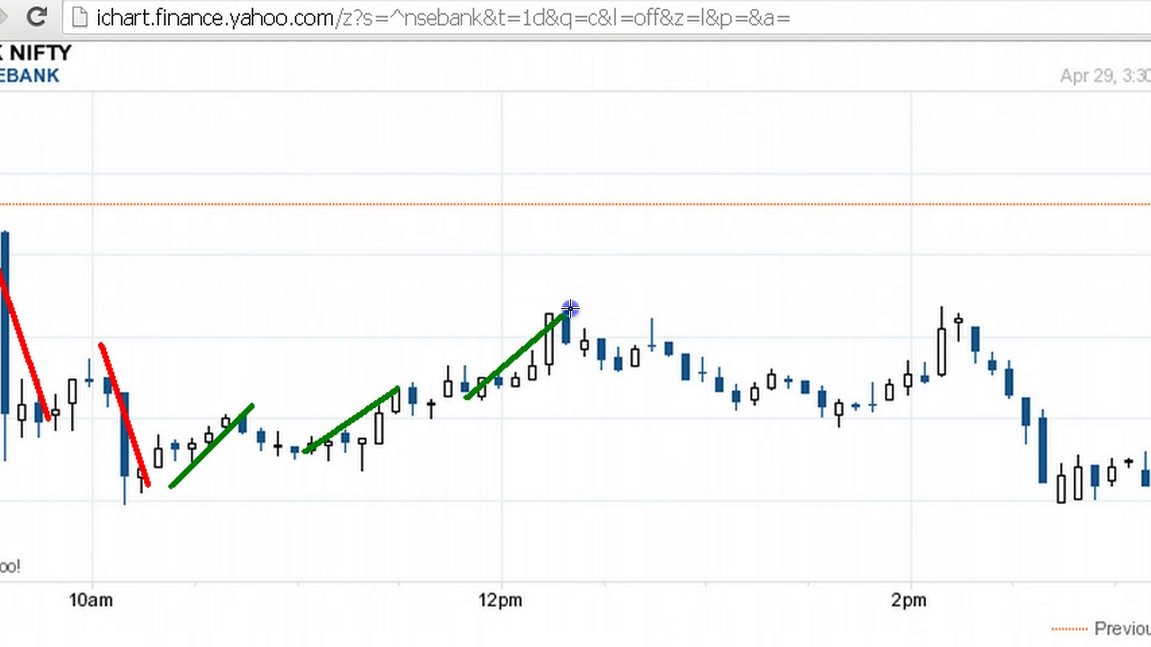
left_click_drag(572, 313, 572, 313)
- Draw a short red line down the first dip after the midday peak and one longer red line down the following decline before 2pm
left_click_drag(584, 301, 635, 367)
mouse_move(678, 328)
left_mouse_down()
mouse_move(755, 405)
mouse_move(826, 411)
left_mouse_up()
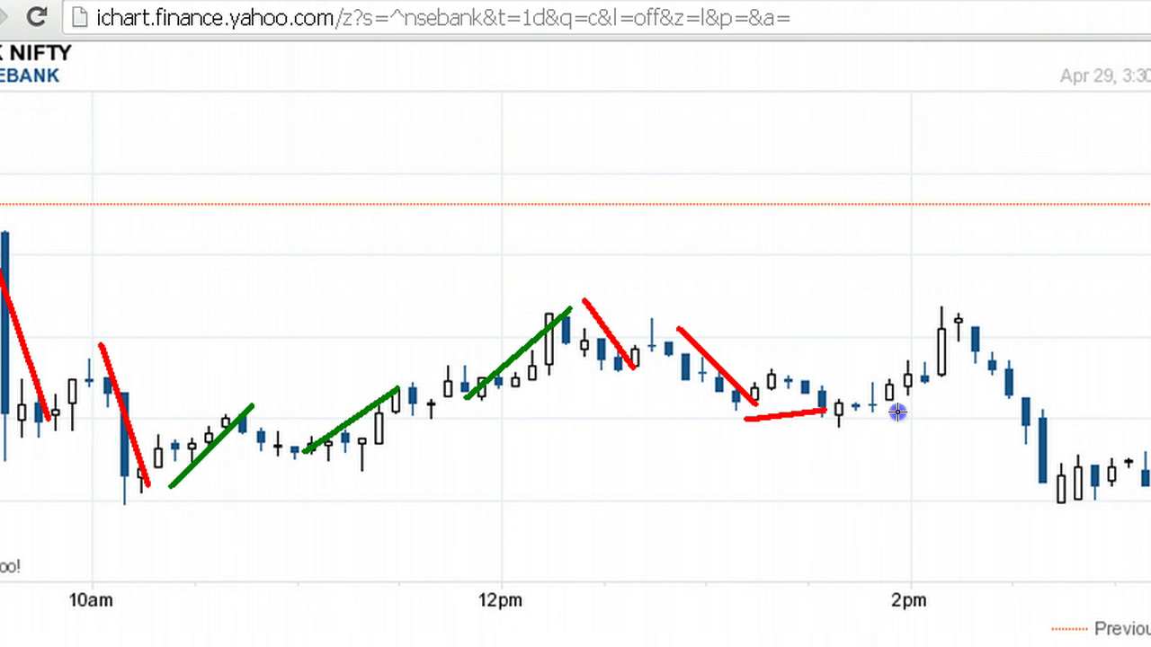
left_click_drag(897, 412, 897, 413)
key("ctrl+z")
key("ctrl+z")
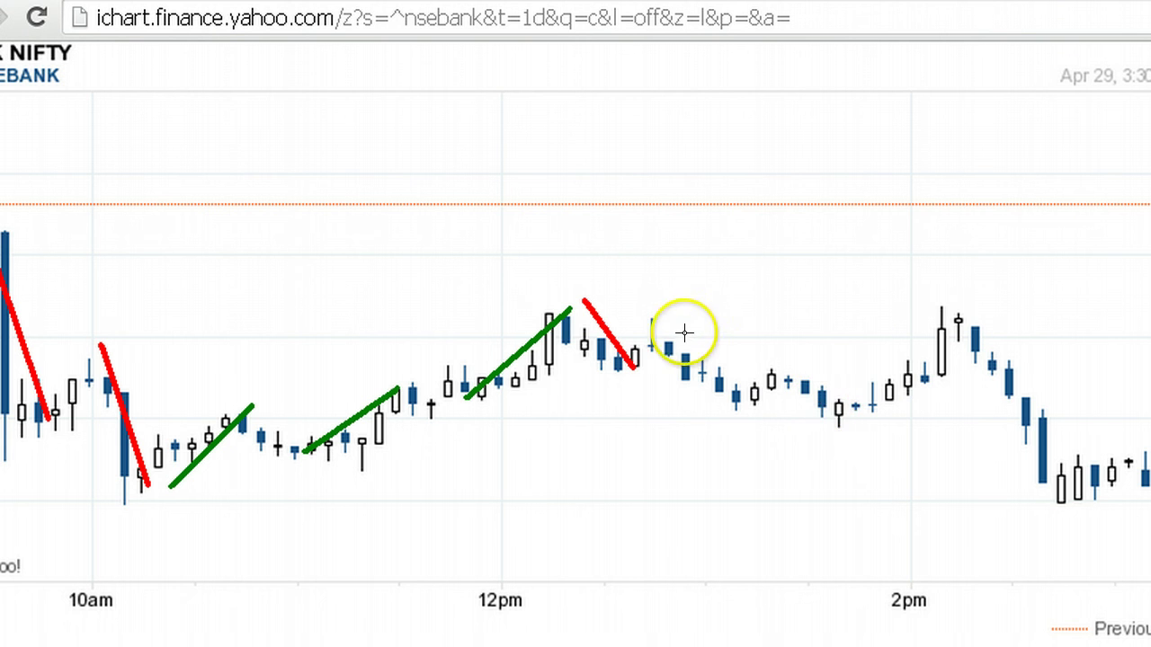
mouse_move(682, 330)
left_mouse_down()
mouse_move(848, 406)
mouse_move(844, 416)
left_mouse_up()
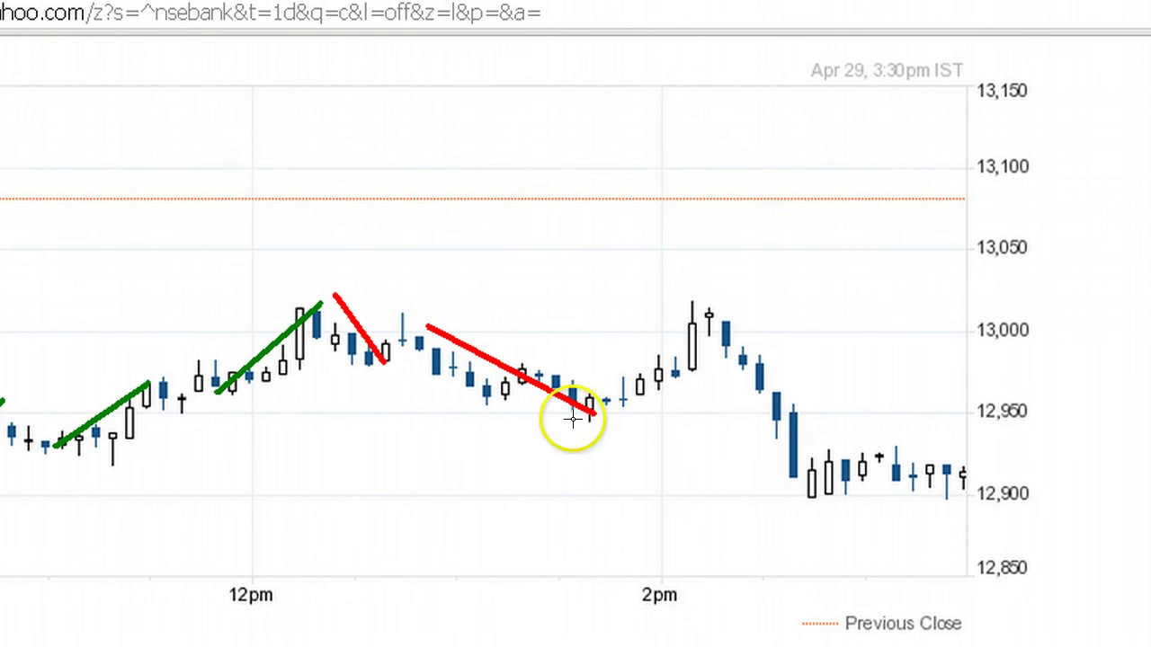
- Draw a green line up the rally to the peak just after 2pm and a red line down the fall that follows it
left_click_drag(679, 306, 691, 293)
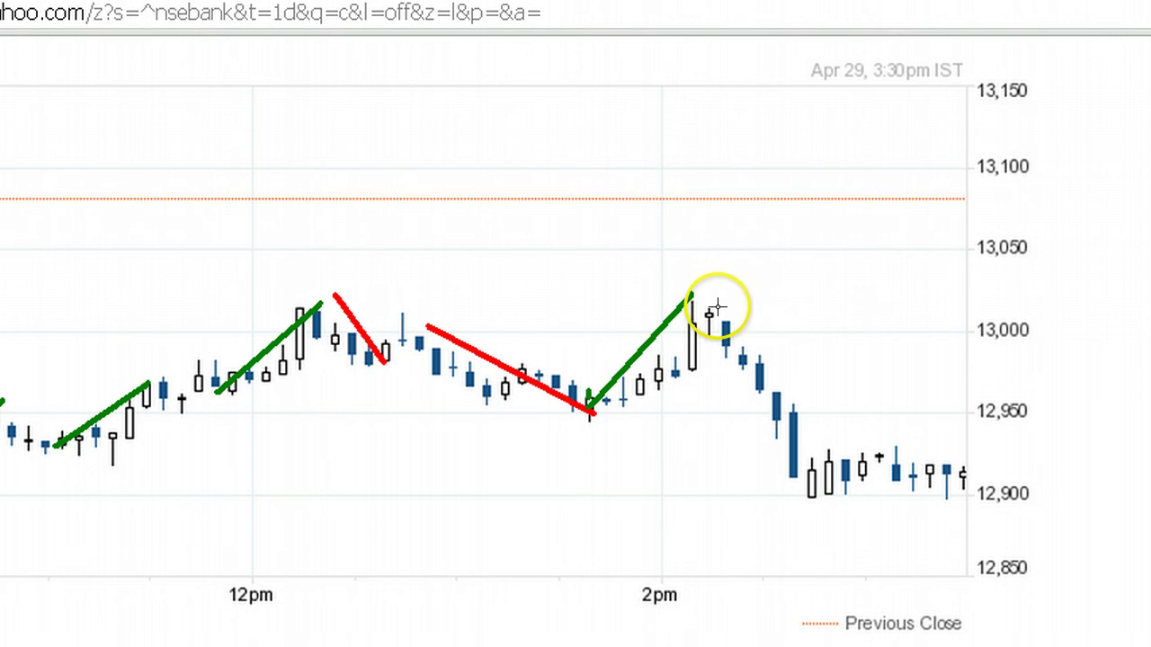
left_click(715, 298)
left_click_drag(714, 299, 845, 481)
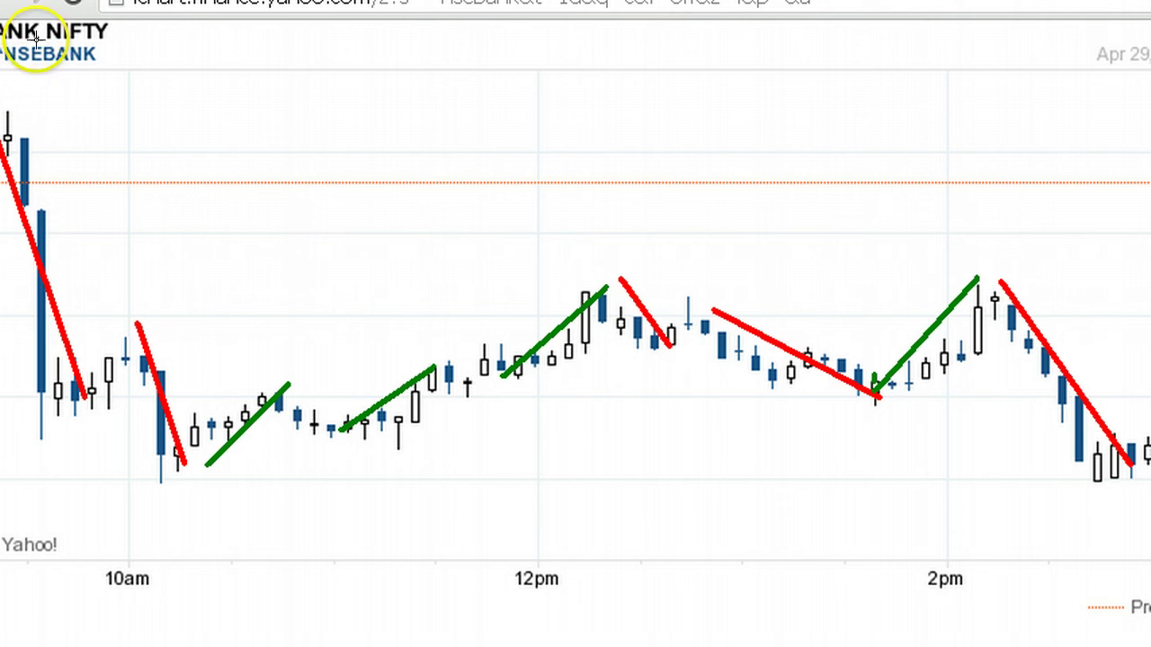
mouse_move(18, 86)
left_mouse_down()
mouse_move(257, 398)
mouse_move(231, 433)
left_mouse_up()
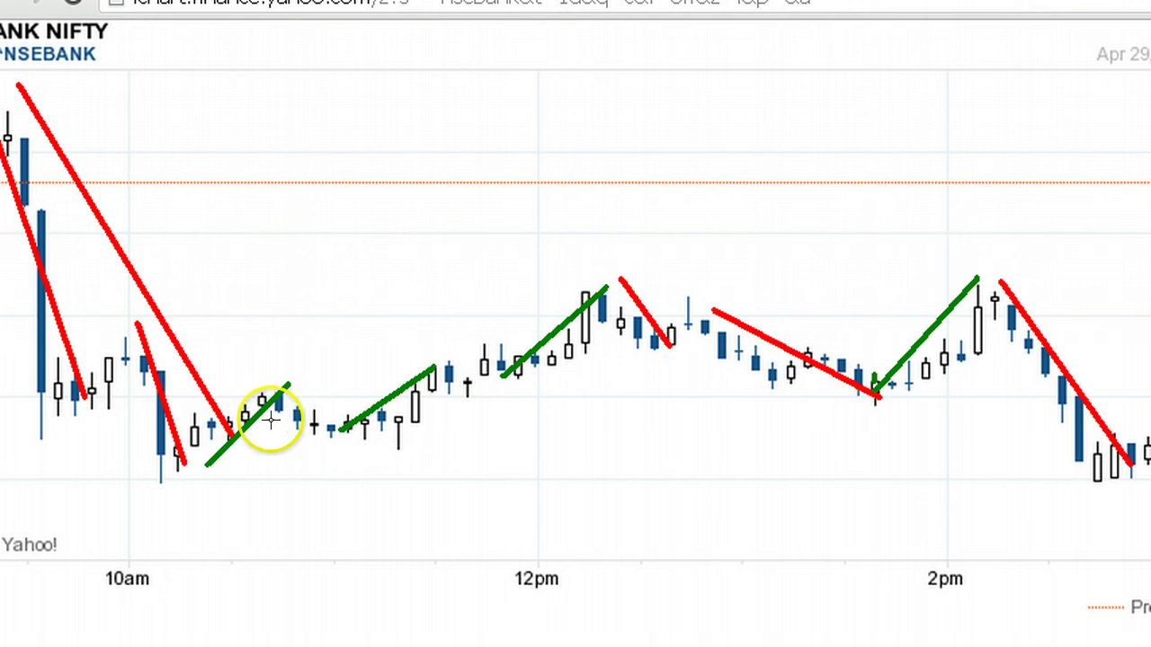
left_click_drag(219, 442, 677, 254)
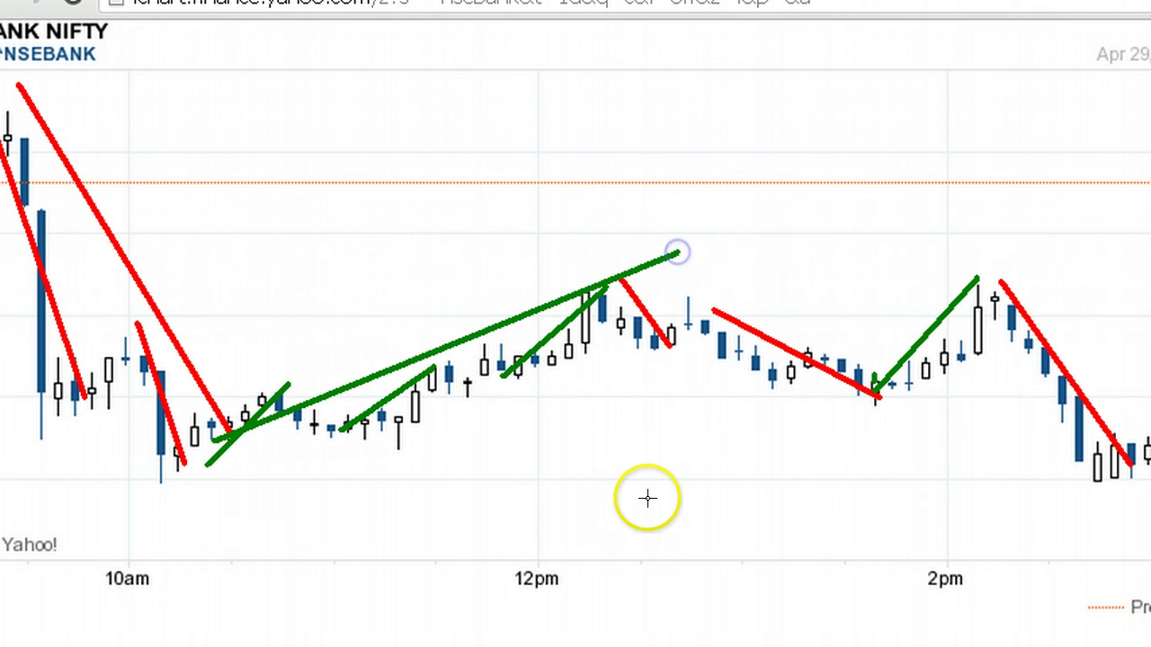
key("ctrl+z")
key("ctrl+z")
key("ctrl+z")
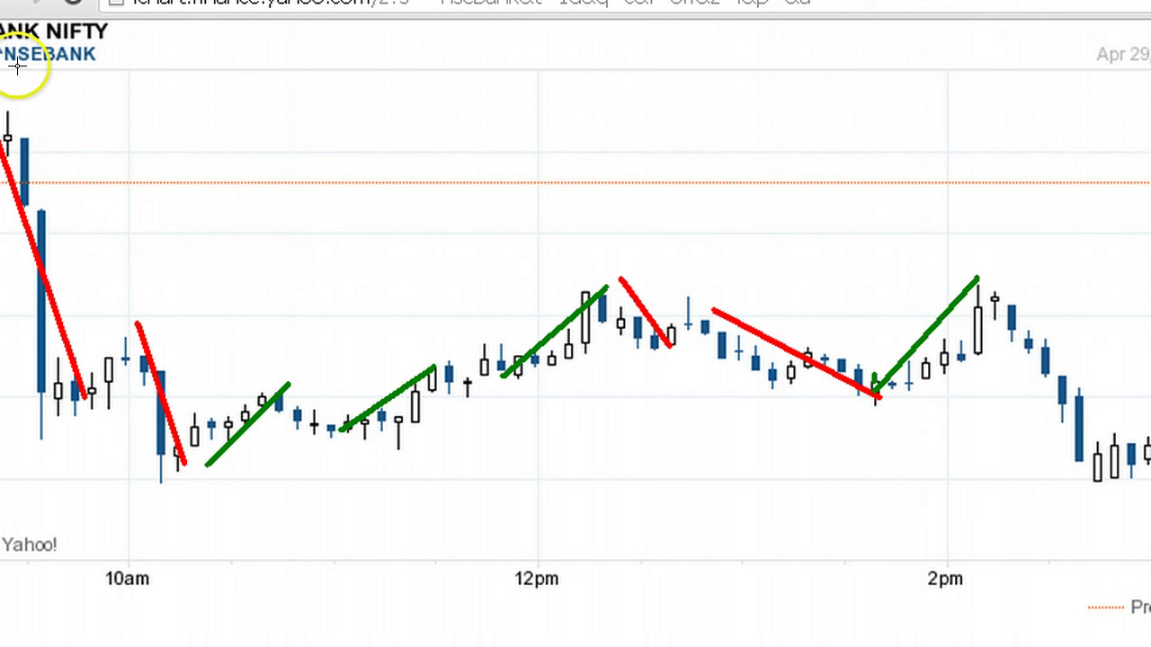
left_click_drag(23, 77, 167, 249)
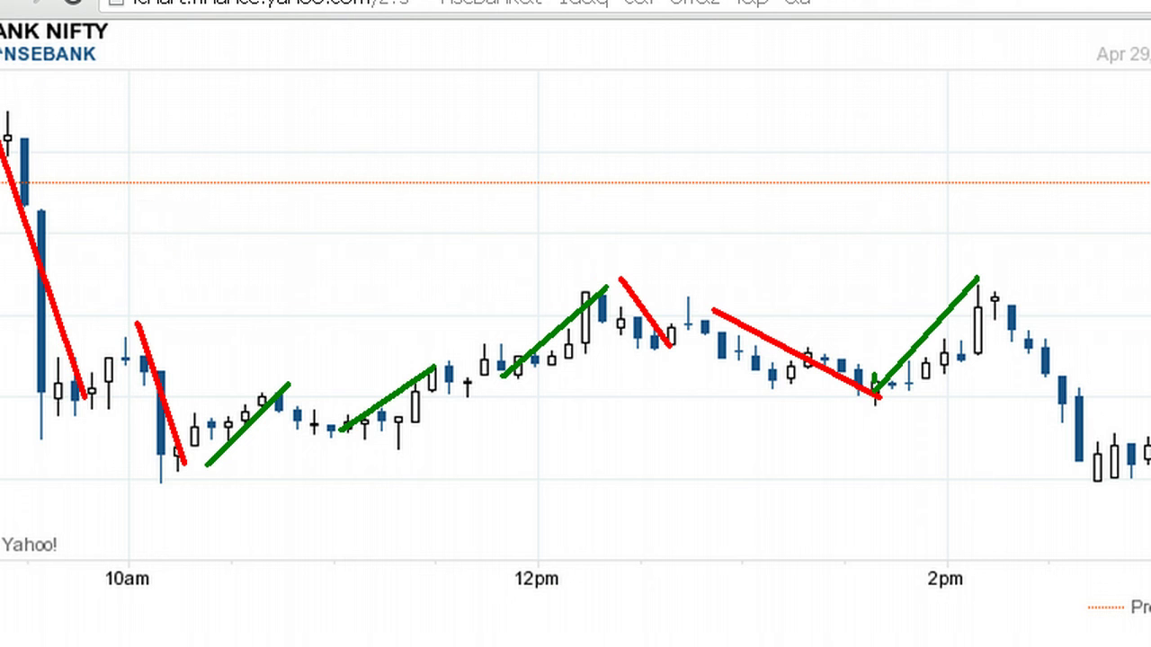
- Overlay long trend lines: red down the opening fall, green up to the peak after 2pm, and red down past the close
mouse_move(16, 81)
left_mouse_down()
mouse_move(62, 120)
mouse_move(260, 397)
left_mouse_up()
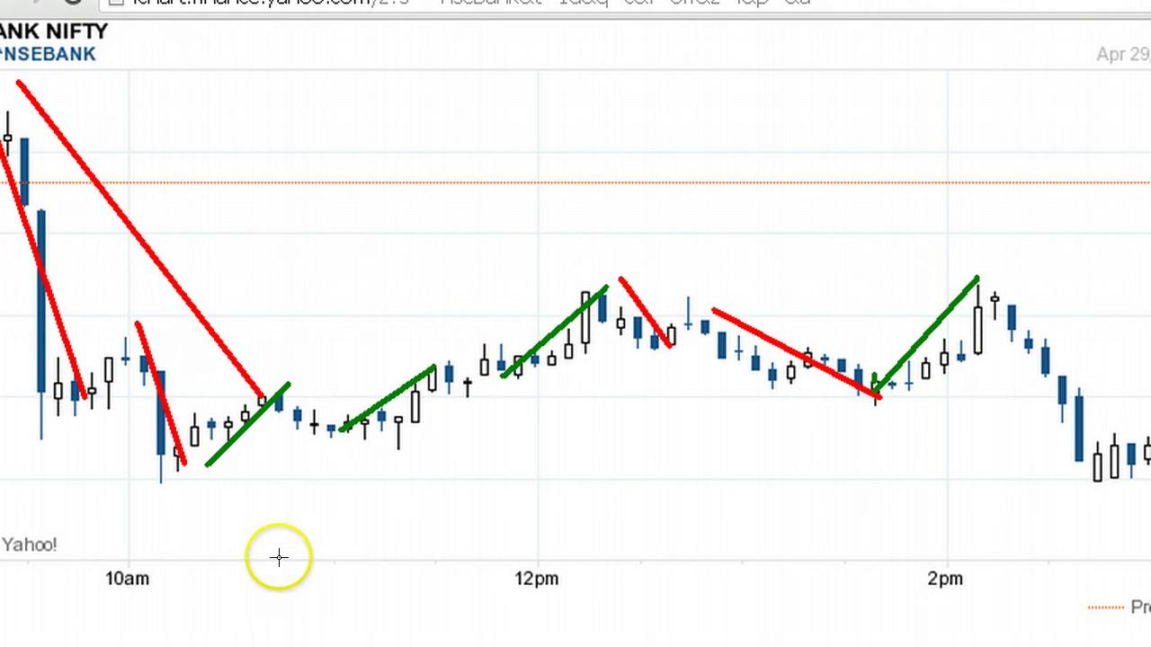
mouse_move(256, 398)
left_mouse_down()
mouse_move(513, 362)
mouse_move(839, 255)
mouse_move(955, 252)
mouse_move(955, 272)
mouse_move(975, 281)
left_mouse_up()
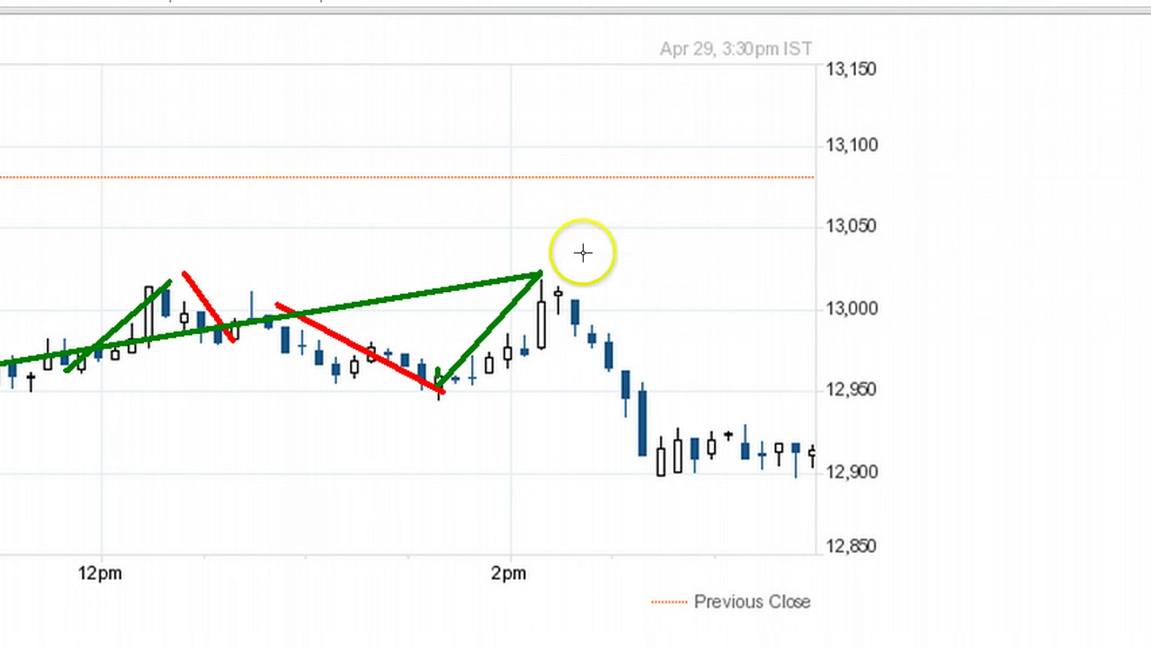
left_click_drag(550, 262, 763, 419)
left_click_drag(805, 457, 851, 488)
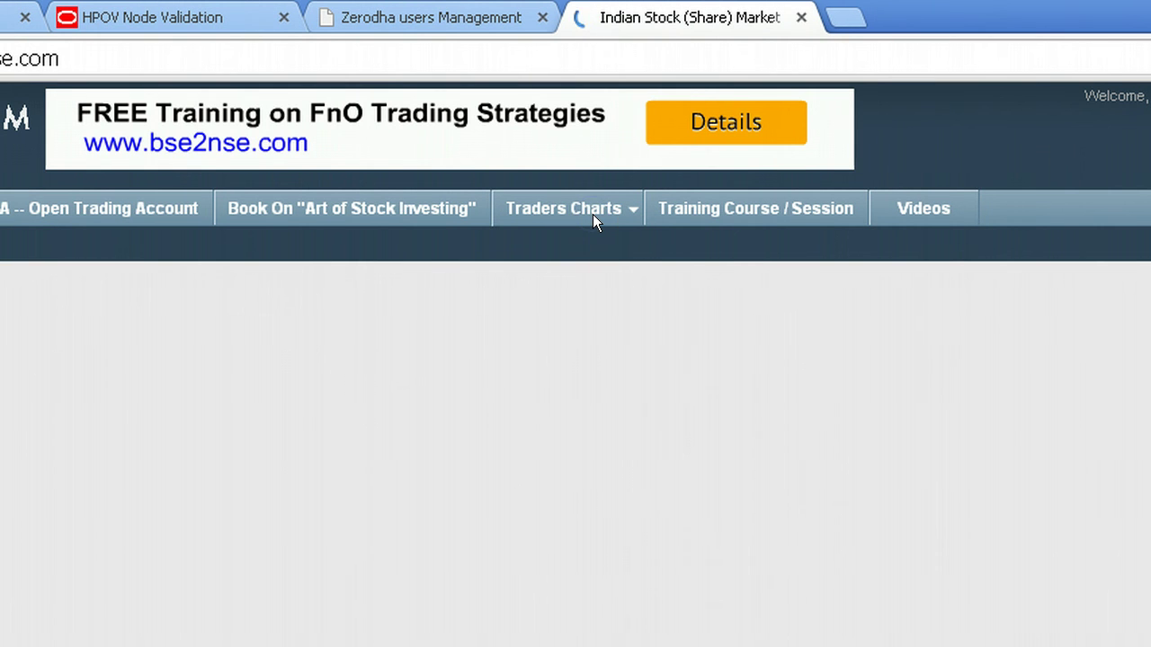
- On the trading forum site, open the Bank Nifty chart page and bring its candlestick chart into view
left_click(584, 216)
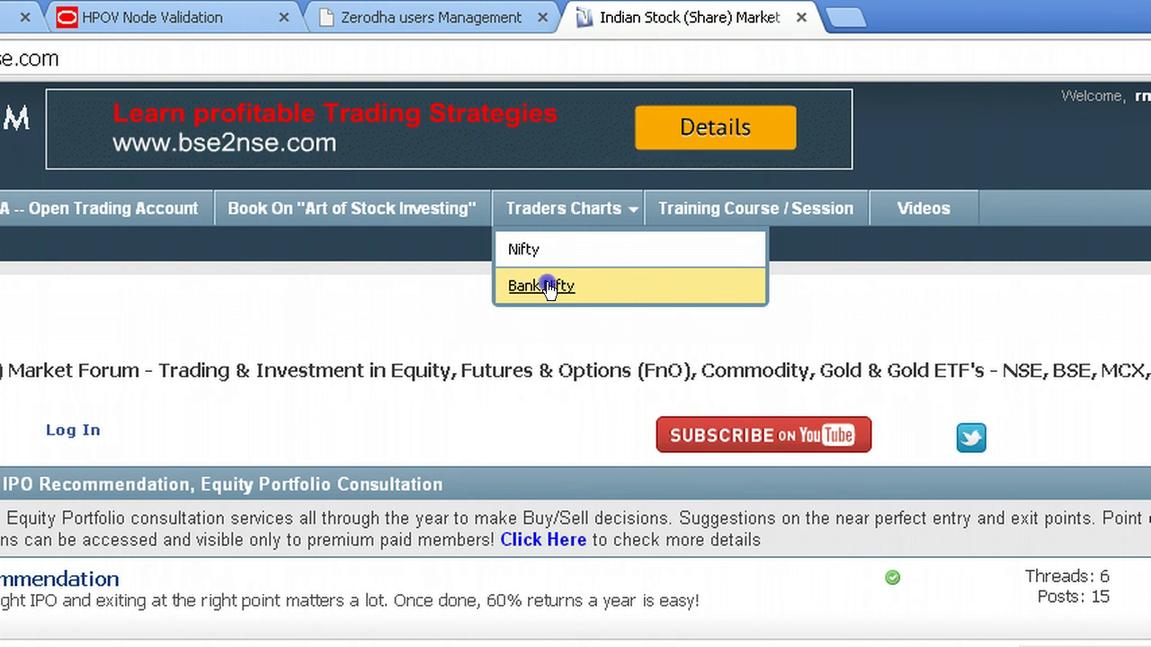
left_click(550, 286)
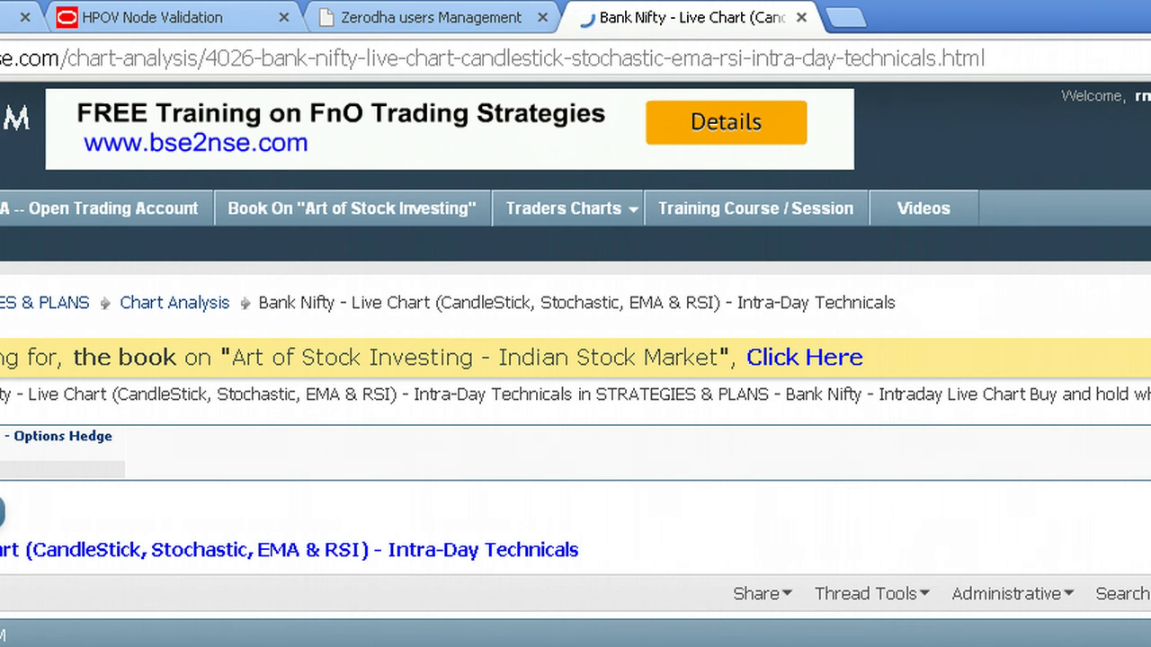
scroll(576, 360, "down", 10)
scroll(575, 360, "down", 5)
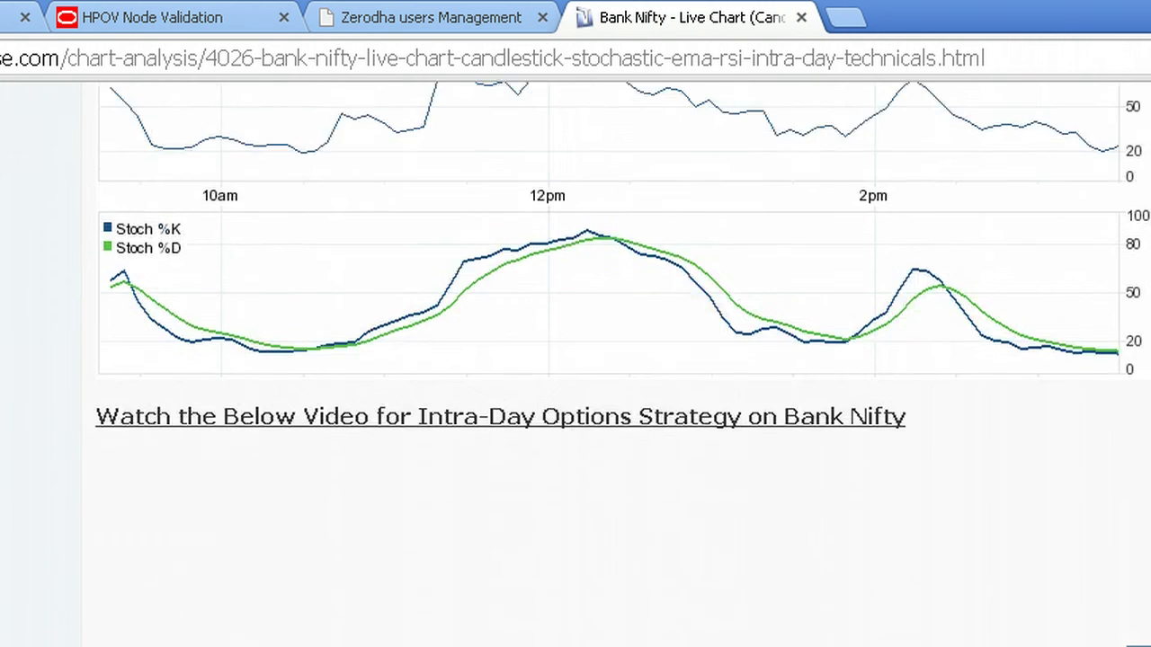
scroll(575, 360, "up", 5)
scroll(726, 476, "up", 5)
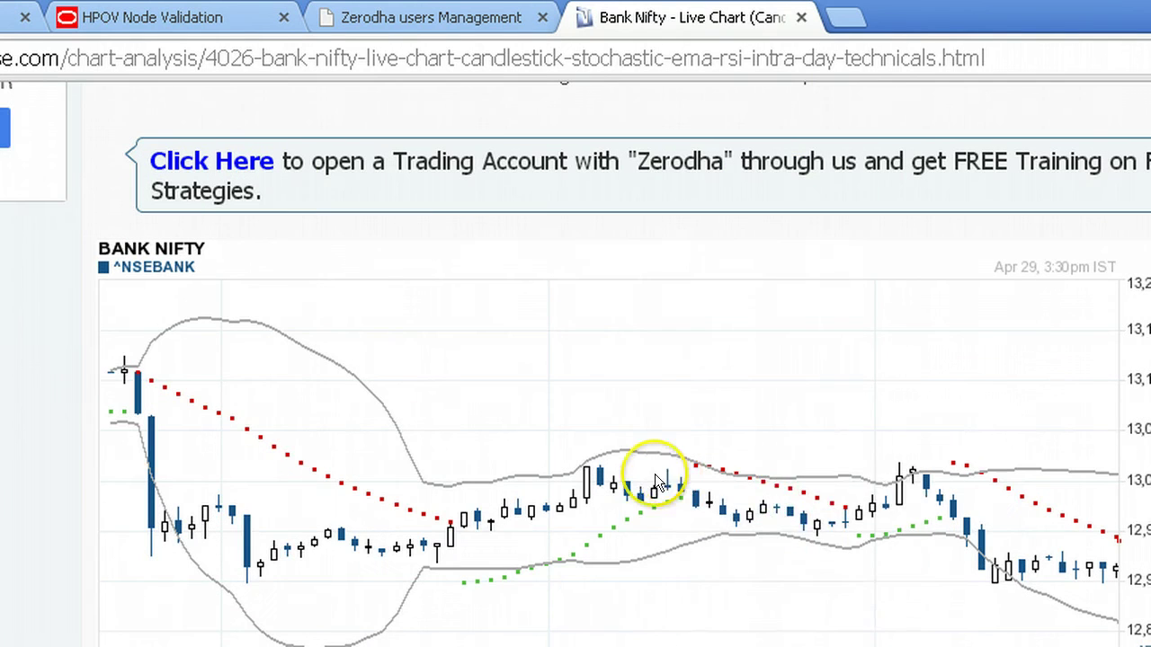
- Open the BANK NIFTY chart image in a new browser tab and switch to that tab
right_click(654, 477)
left_click(731, 576)
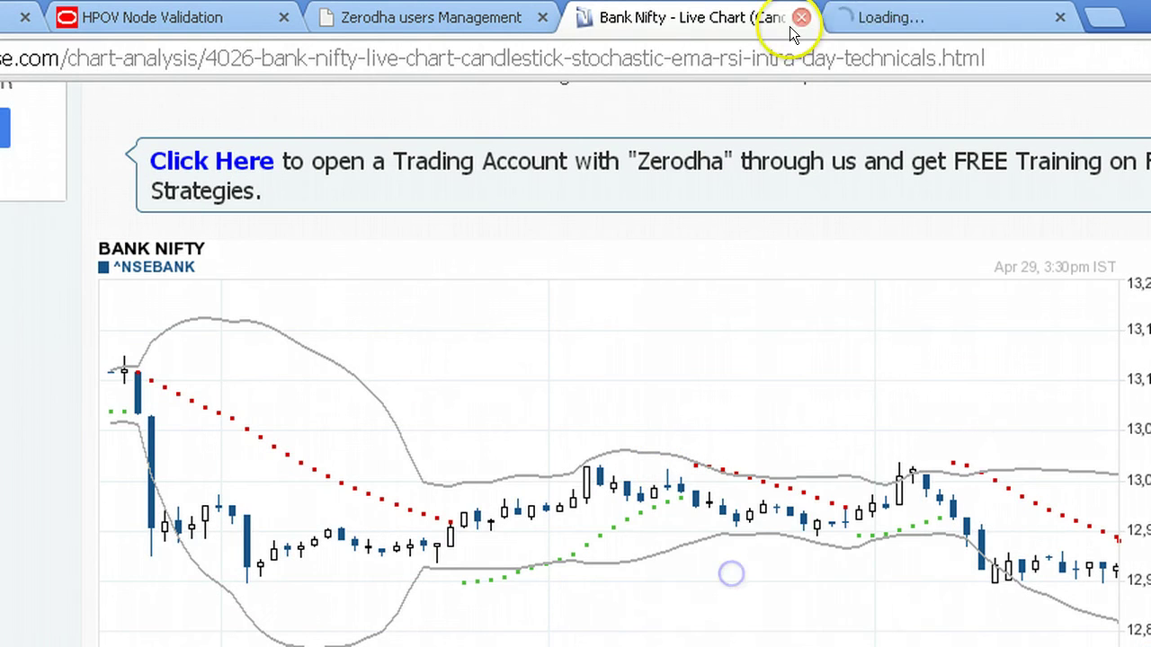
left_click(877, 16)
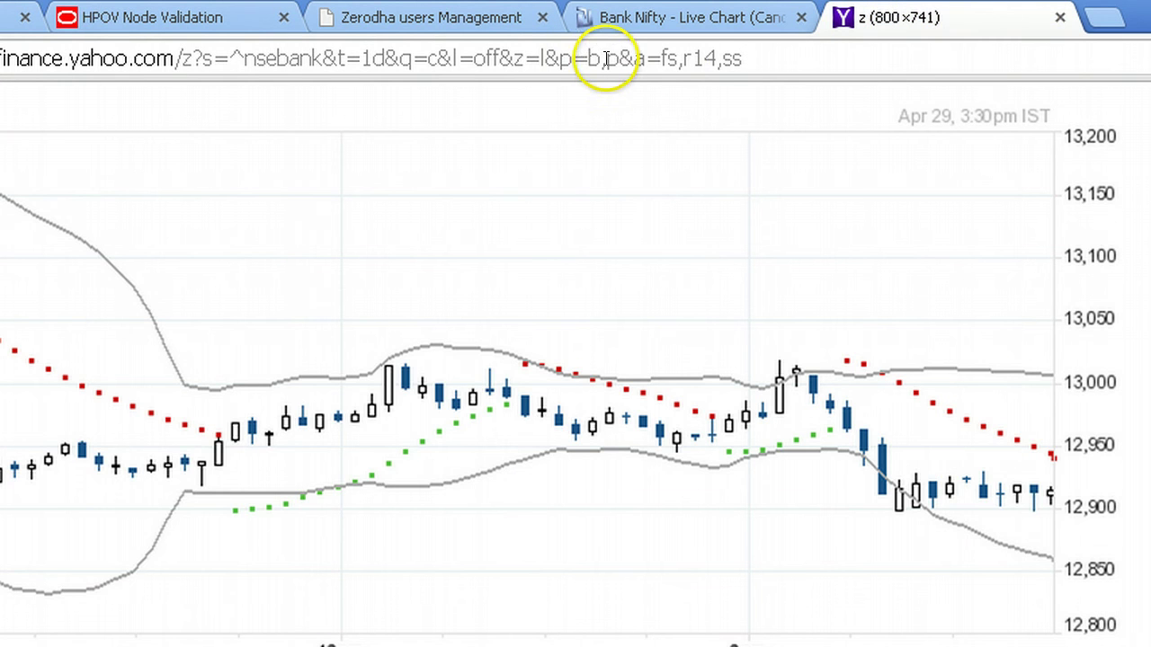
- Remove the indicator values after p= and a= from the chart's address and load the plain candlestick chart
left_click_drag(589, 59, 719, 56)
key("BackSpace")
key("Return")
key("BackSpace")
key("Return")
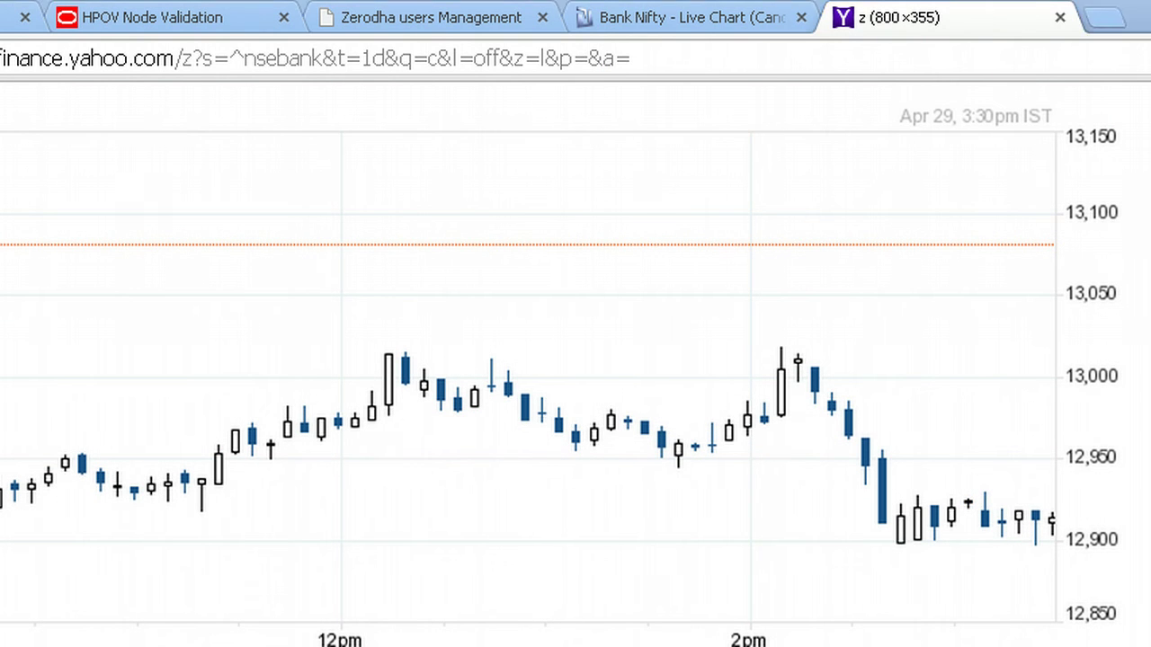
- Switch back to the annotated one-day chart and bring up the wave diagram labelled 1 to 5 and A, B, C
key("alt+Tab")
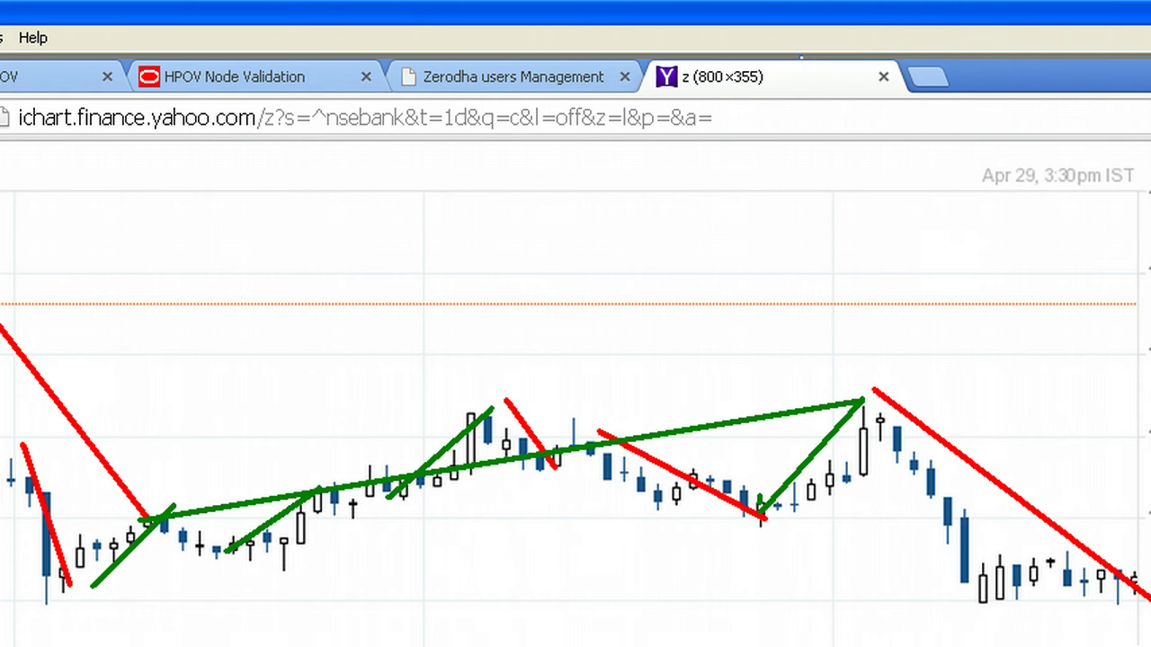
key("alt+Tab")
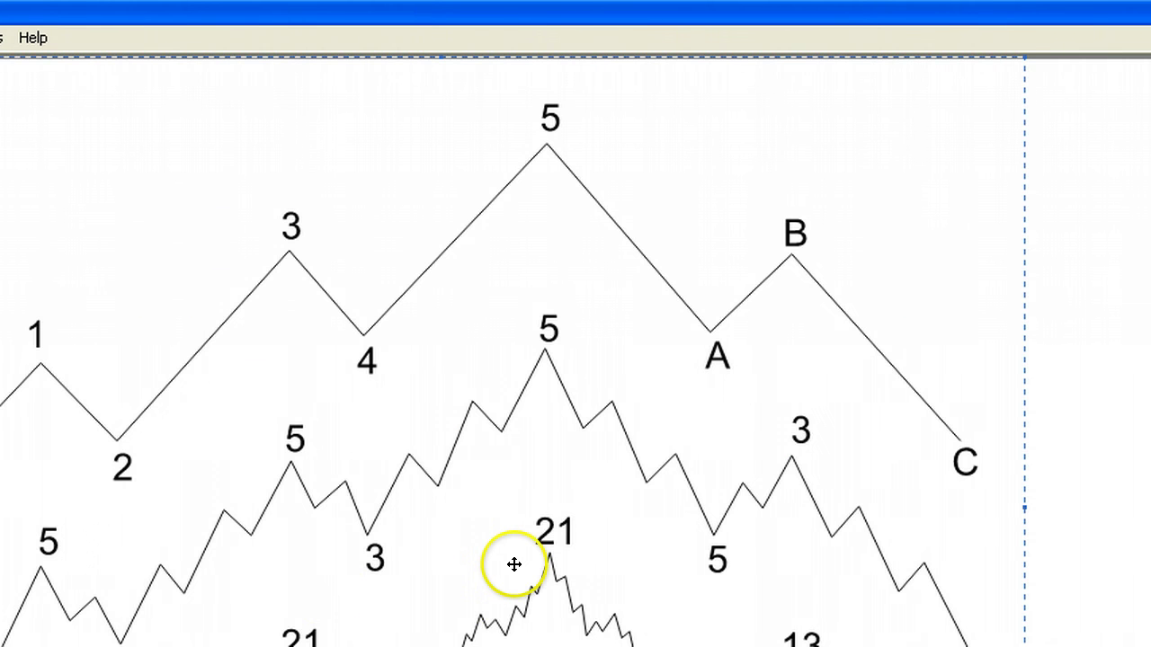
- Start a new Paint image without saving the wave diagram and paste in the screenshot of the plain one-day Bank Nifty chart
key("alt+Tab")
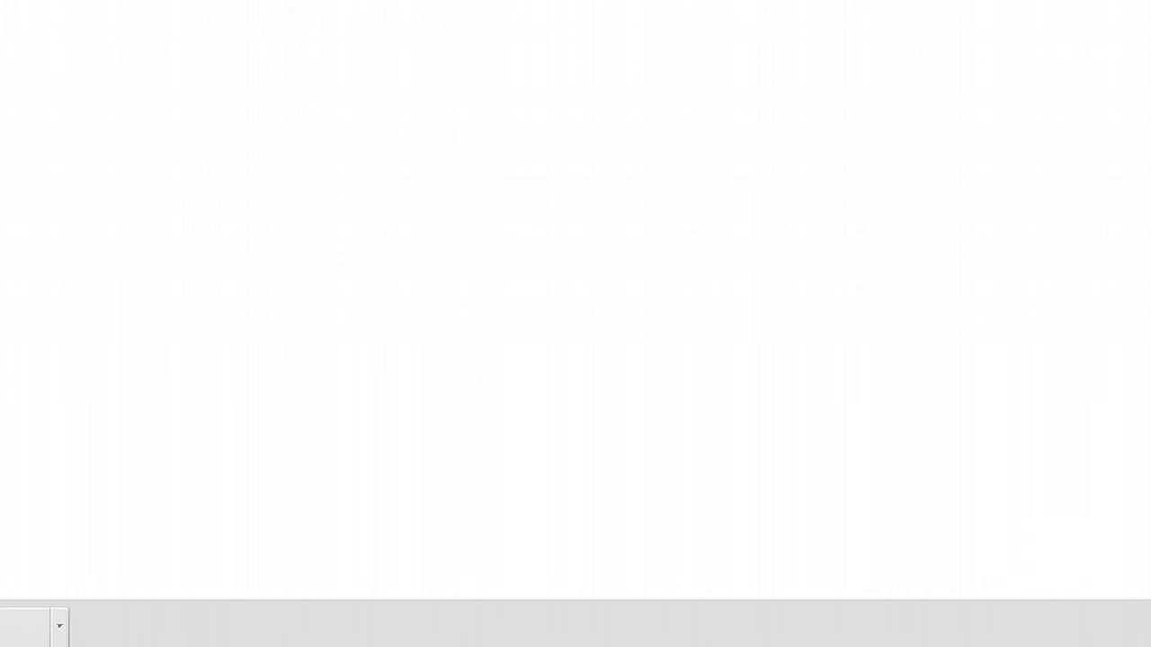
left_click(1043, 519)
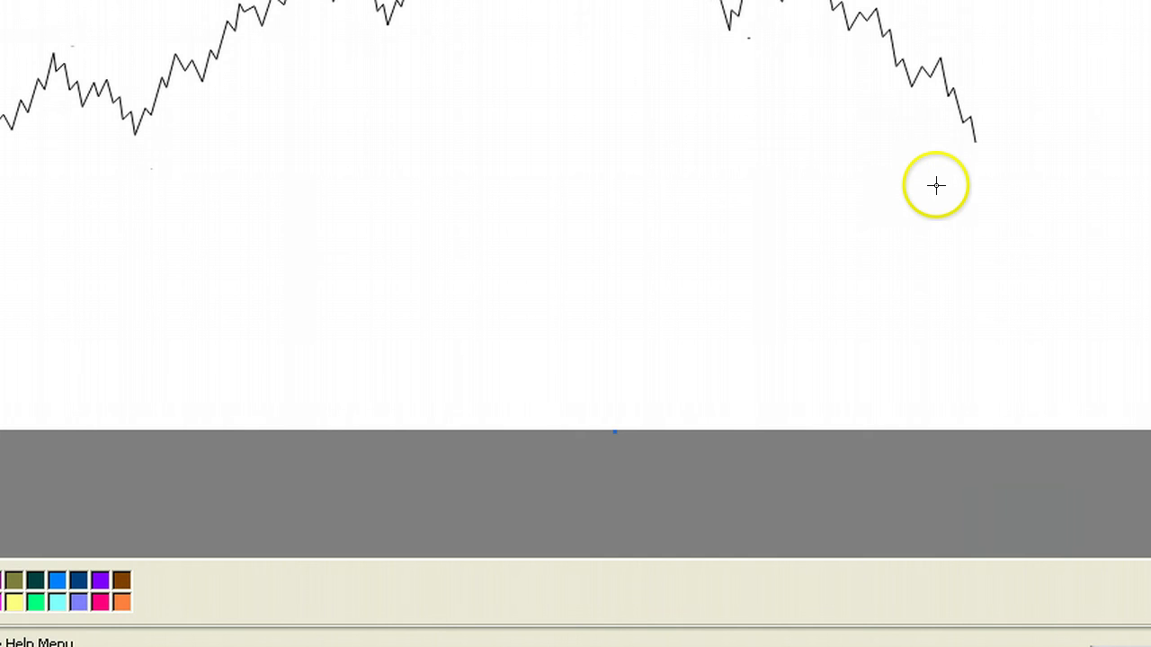
key("ctrl+n")
key("Tab")
key("Return")
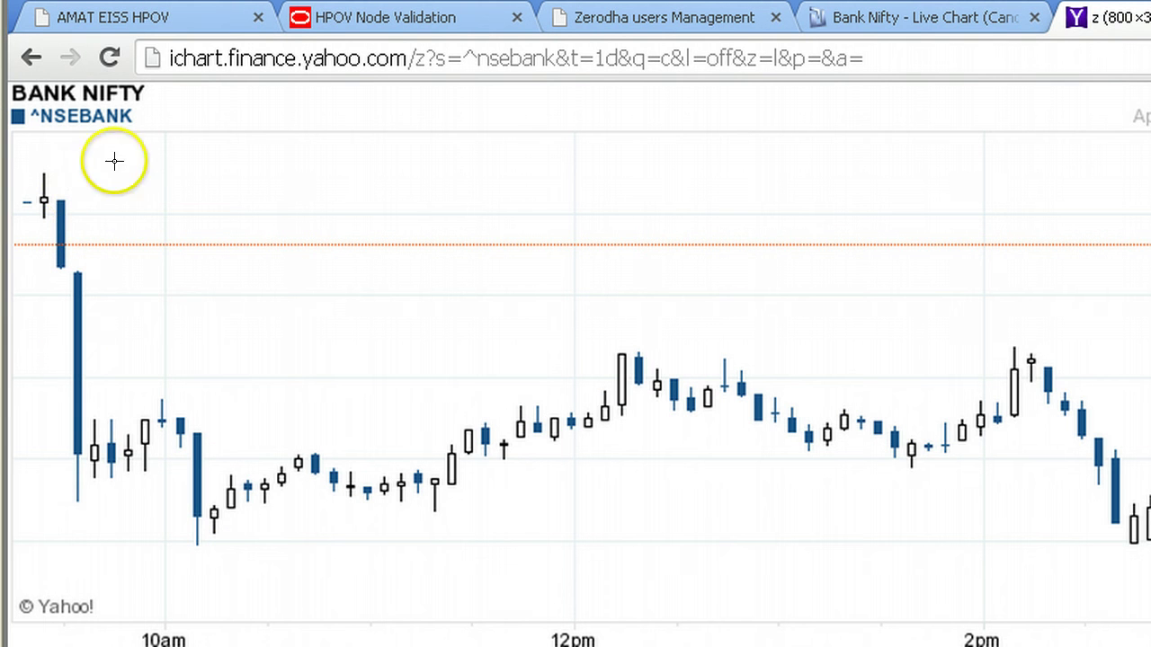
- Mark the one-day swings with a red line down to just after 10am, a green line up to past 2pm, and a red line down to the close
mouse_move(56, 179)
left_mouse_down()
mouse_move(234, 478)
mouse_move(234, 499)
left_mouse_up()
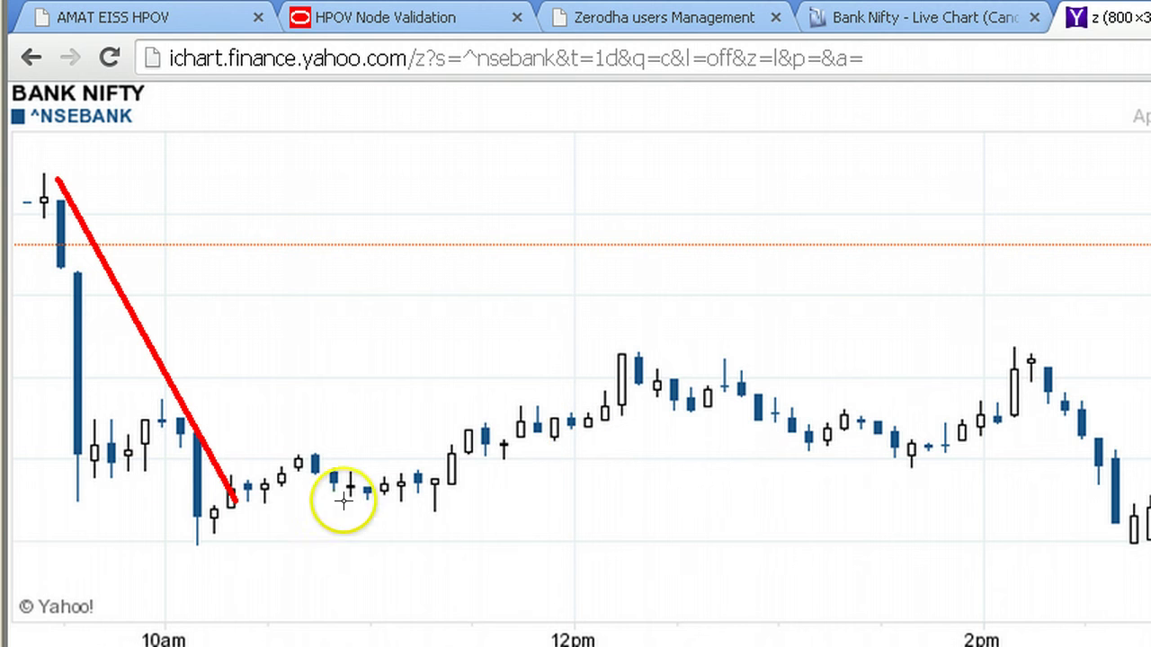
mouse_move(244, 510)
left_mouse_down()
mouse_move(821, 405)
mouse_move(1016, 357)
mouse_move(1017, 344)
left_mouse_up()
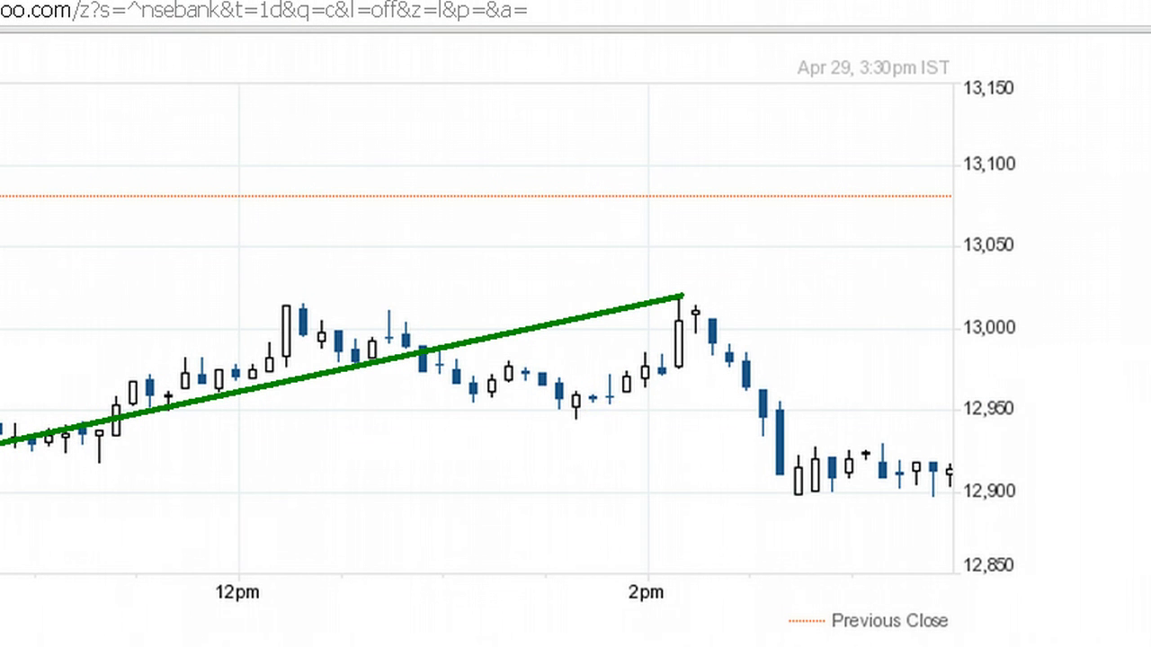
mouse_move(684, 288)
left_mouse_down()
mouse_move(878, 449)
mouse_move(951, 475)
left_mouse_up()
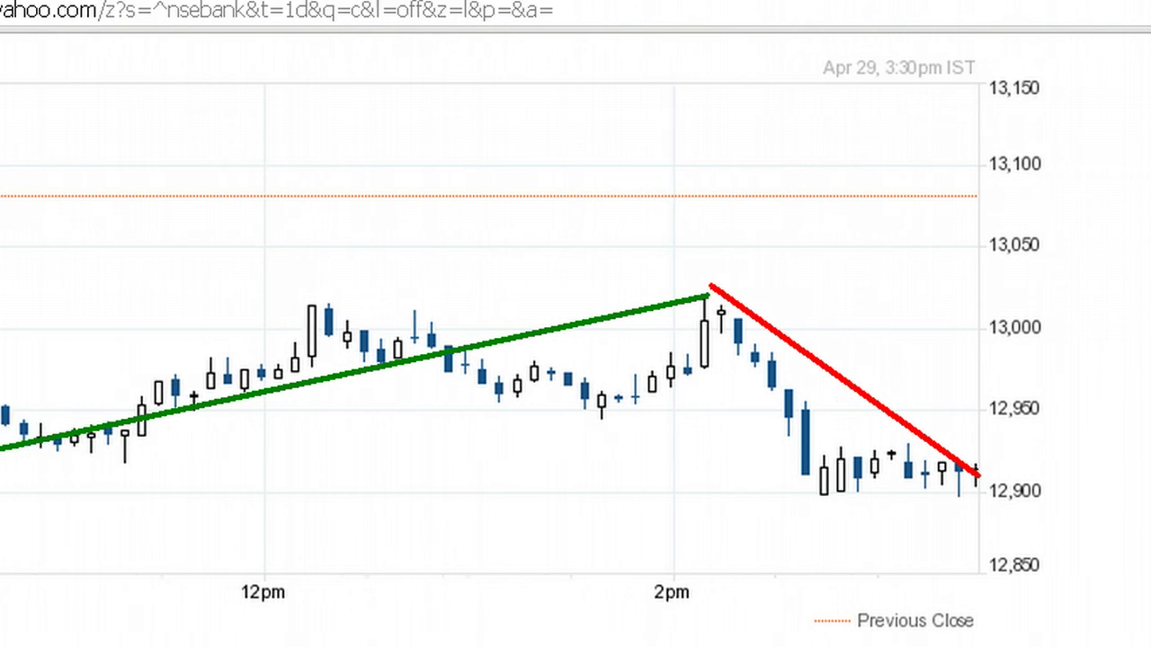